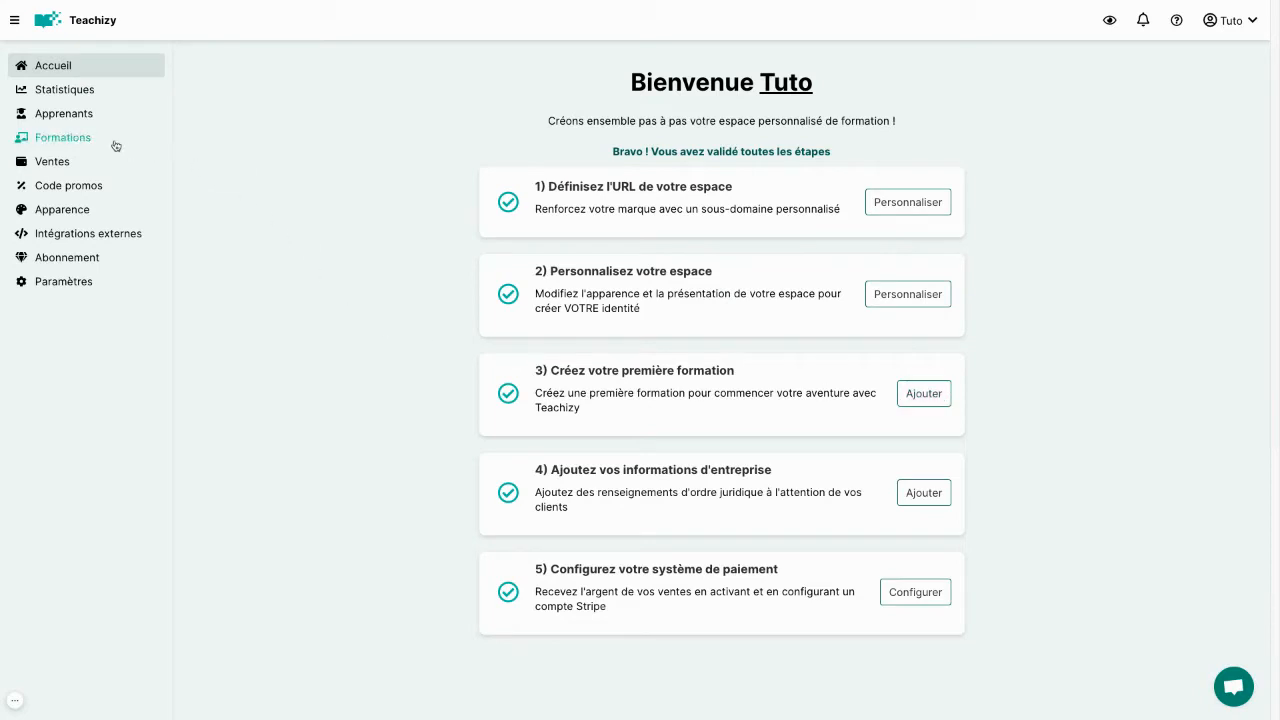
# Step: Create a new course titled "Tuto Teachizy" in the Formations section, leaving the short description empty
pyautogui.click(76, 141)
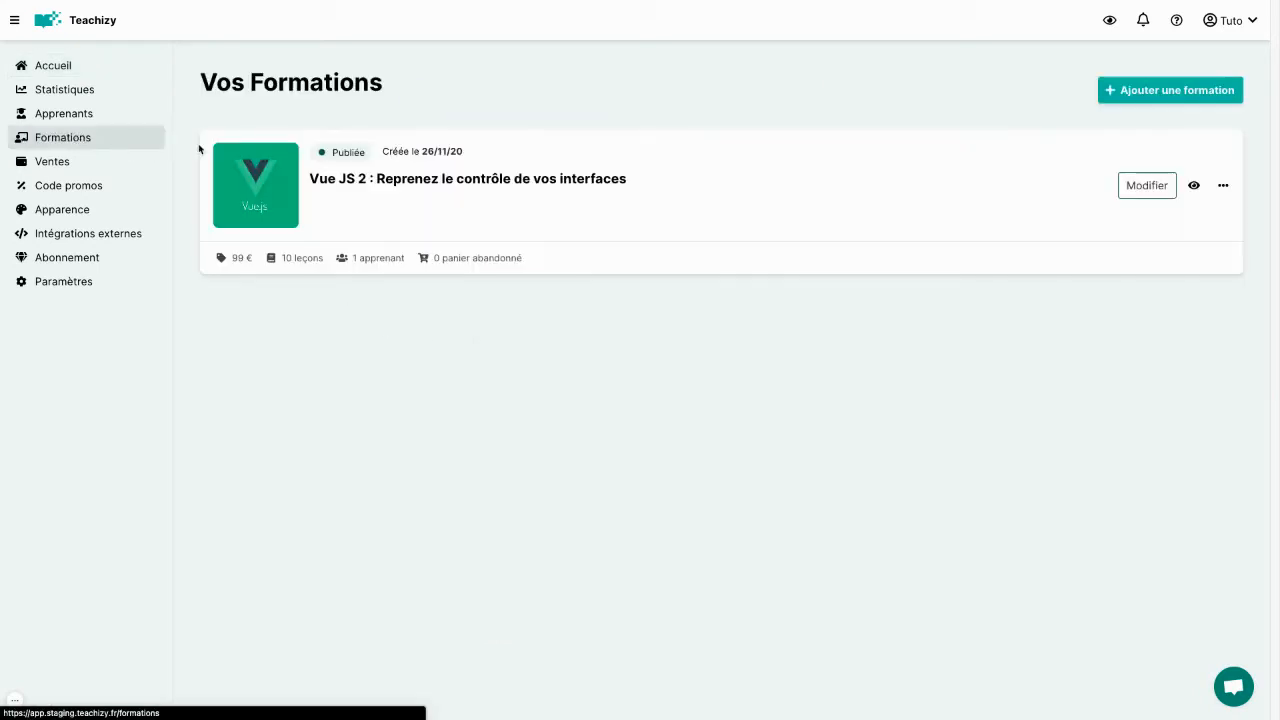
pyautogui.click(1164, 91)
pyautogui.click(690, 306)
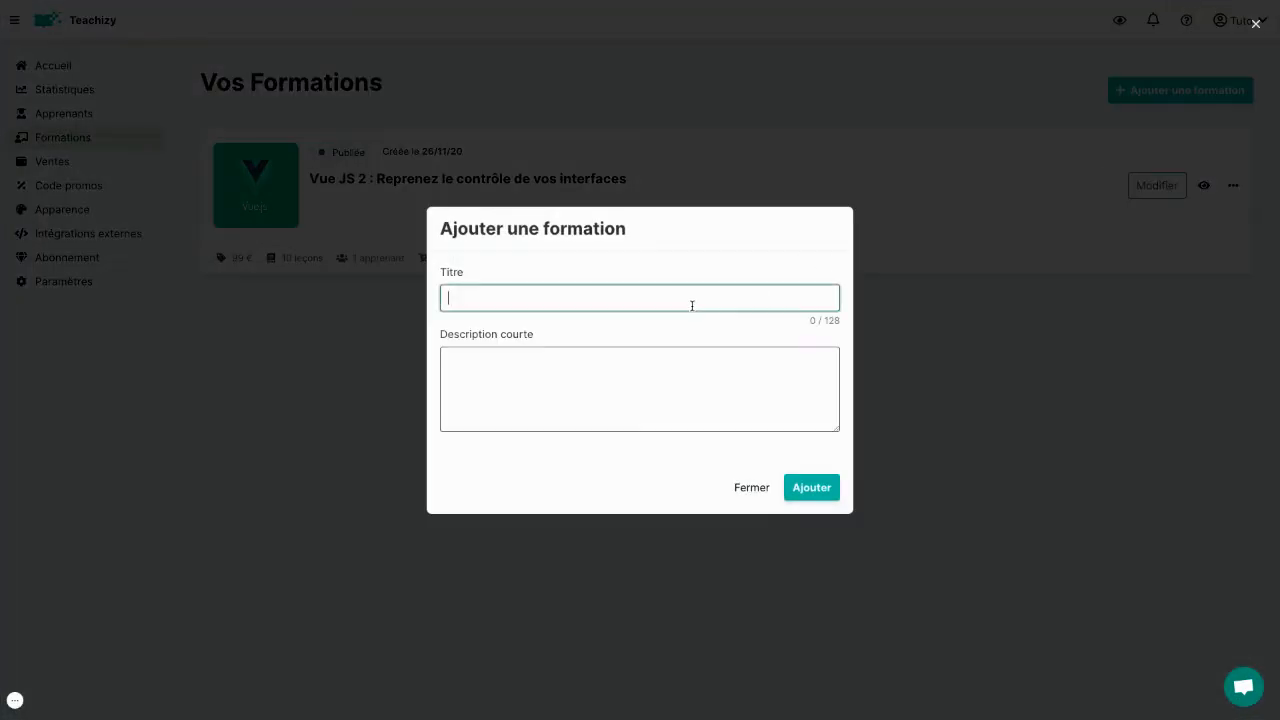
pyautogui.write('Tuto Teachizy')
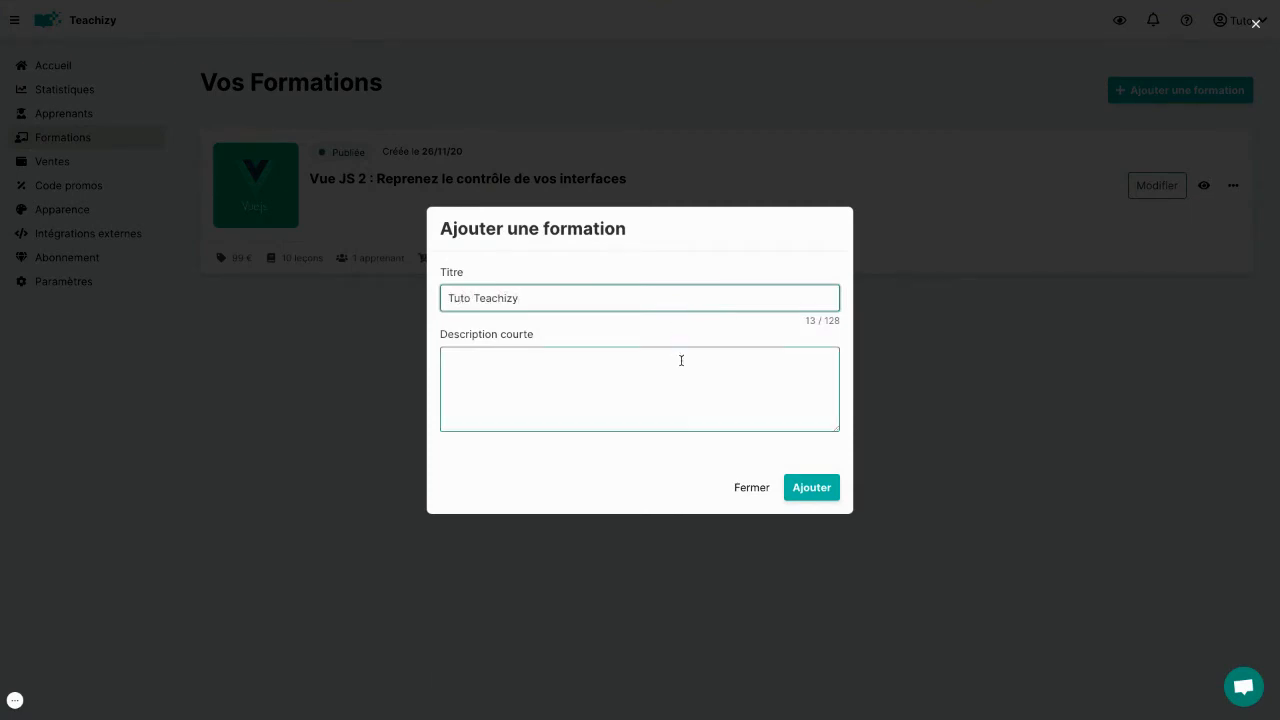
pyautogui.click(812, 489)
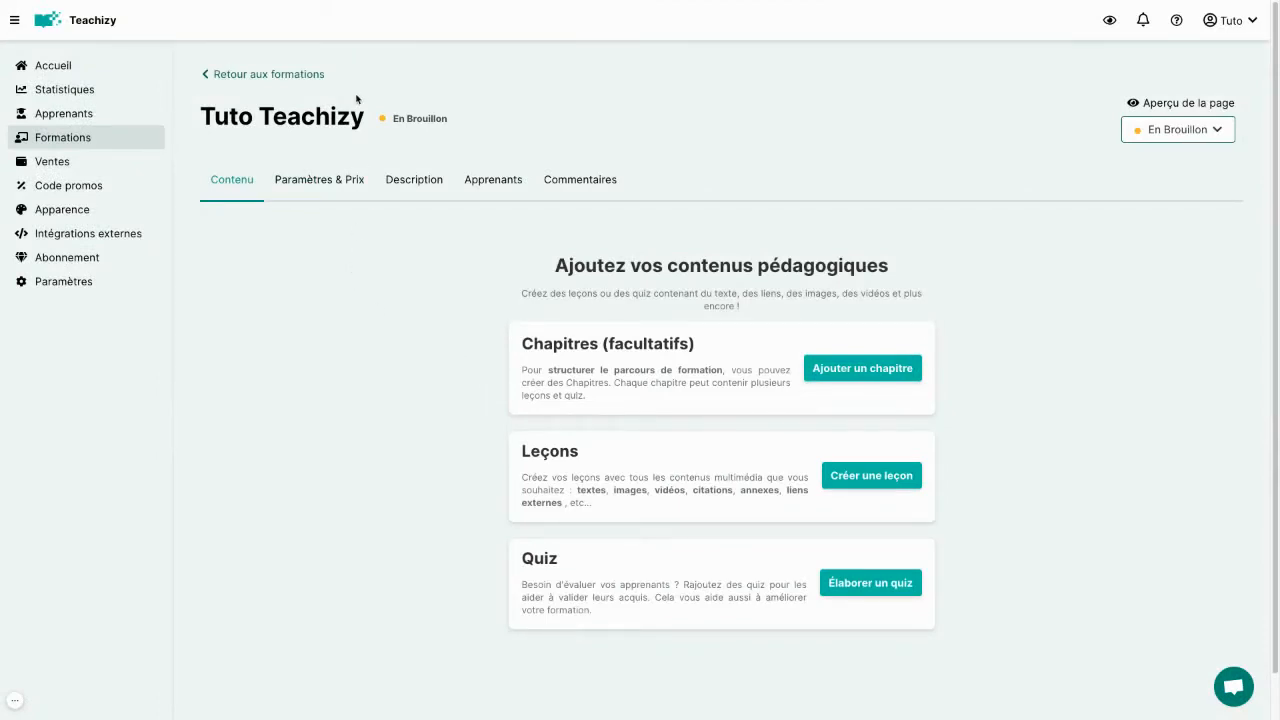
# Step: Examine the course's draft status and the available publication status options without changing the status
pyautogui.moveTo(395, 117); pyautogui.dragTo(489, 123)
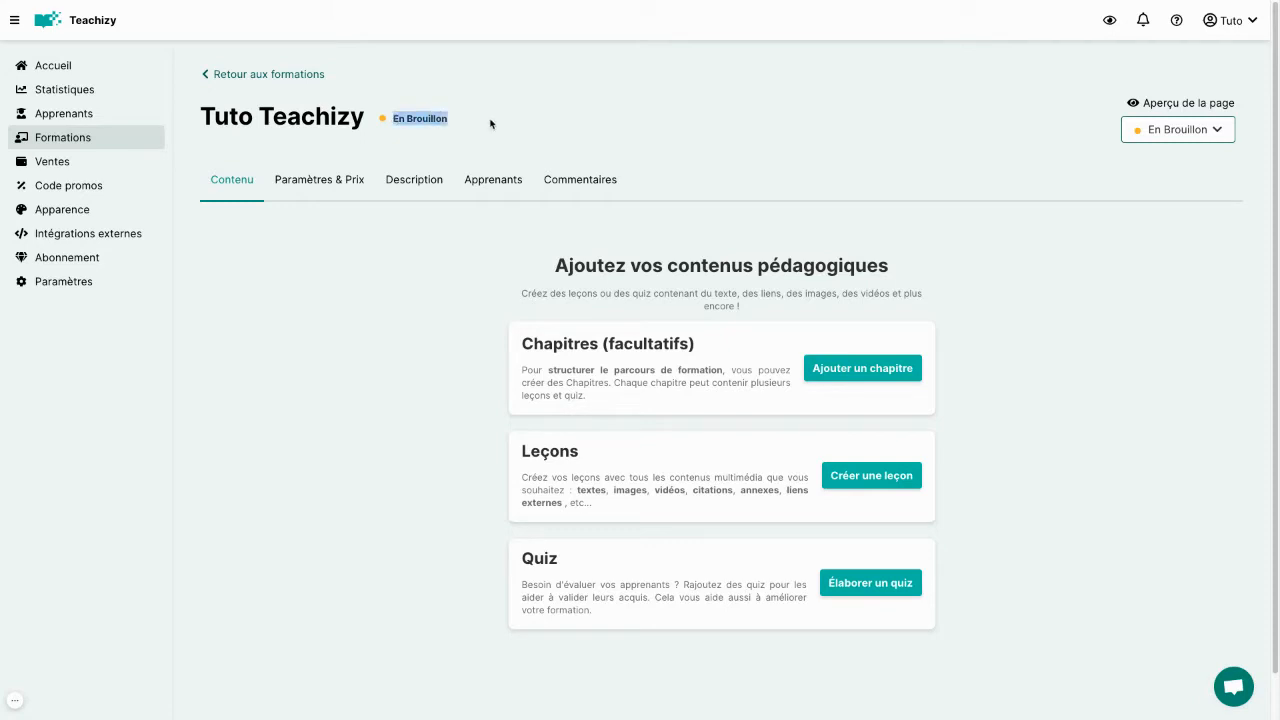
pyautogui.click(535, 125)
pyautogui.click(1216, 131)
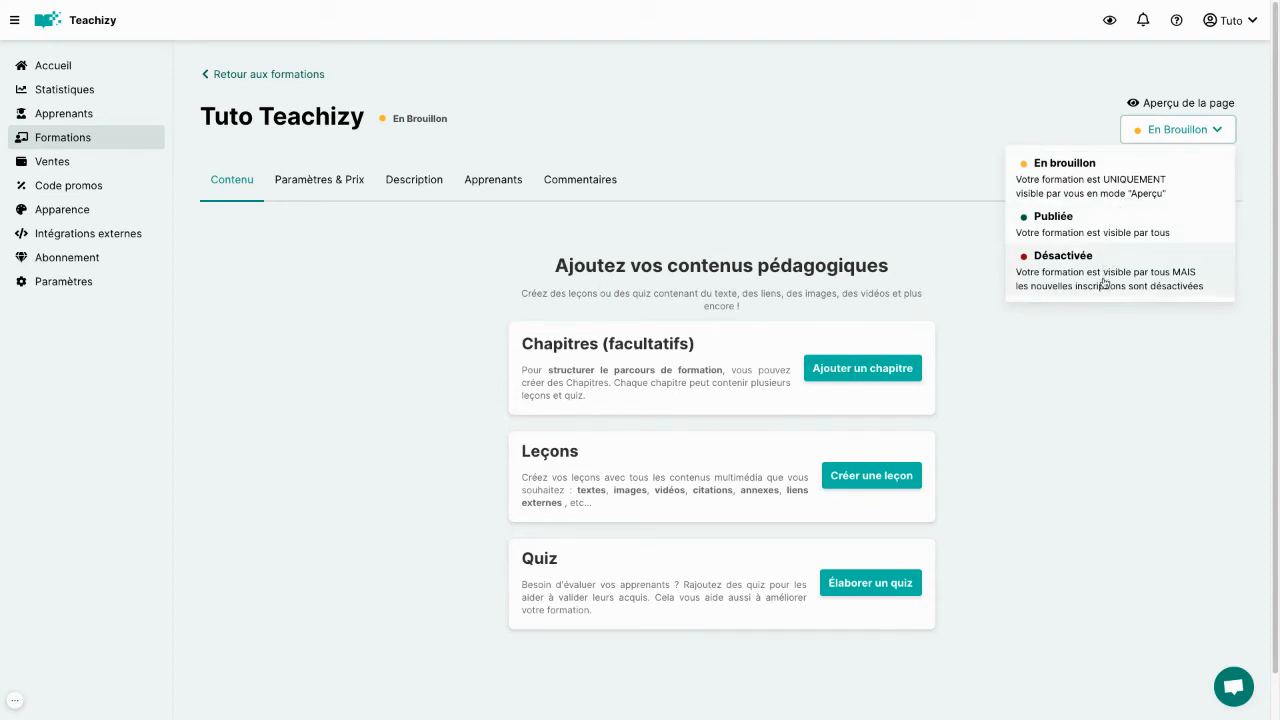
pyautogui.click(1094, 384)
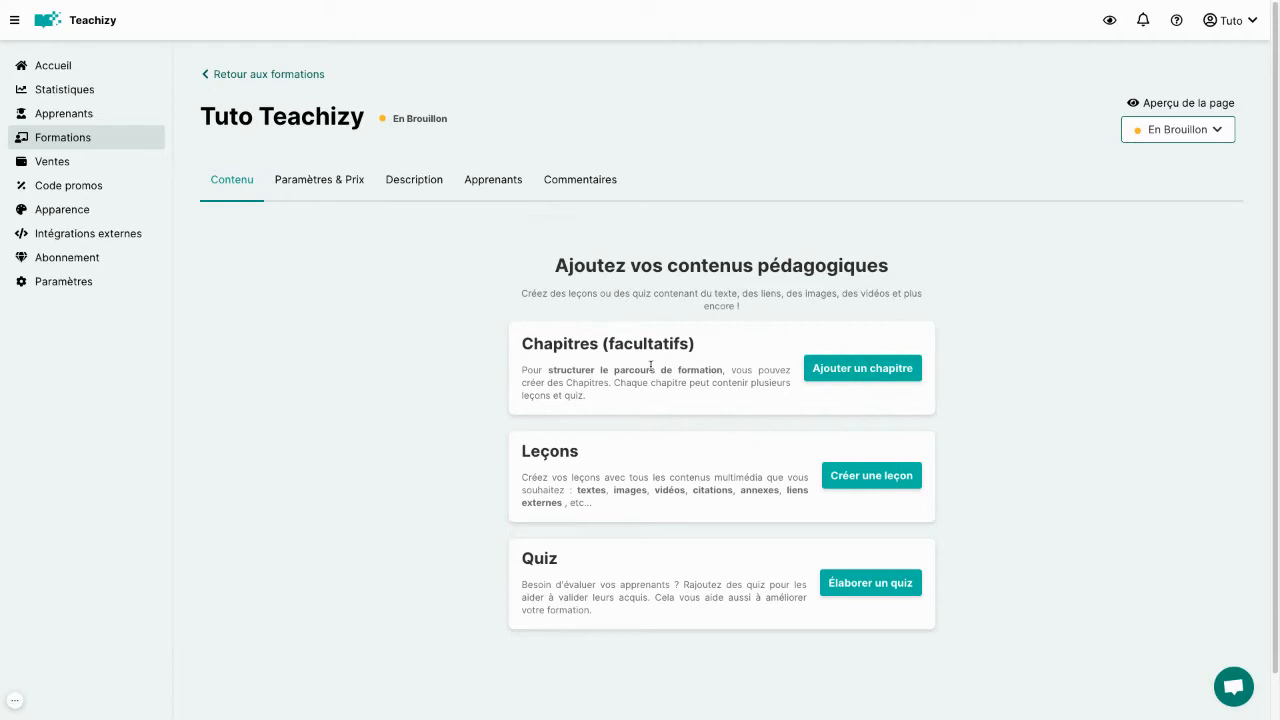
# Step: Add two chapters to the course, titled "Chapitre 1" and "Chapitre 2", with no description
pyautogui.click(864, 368)
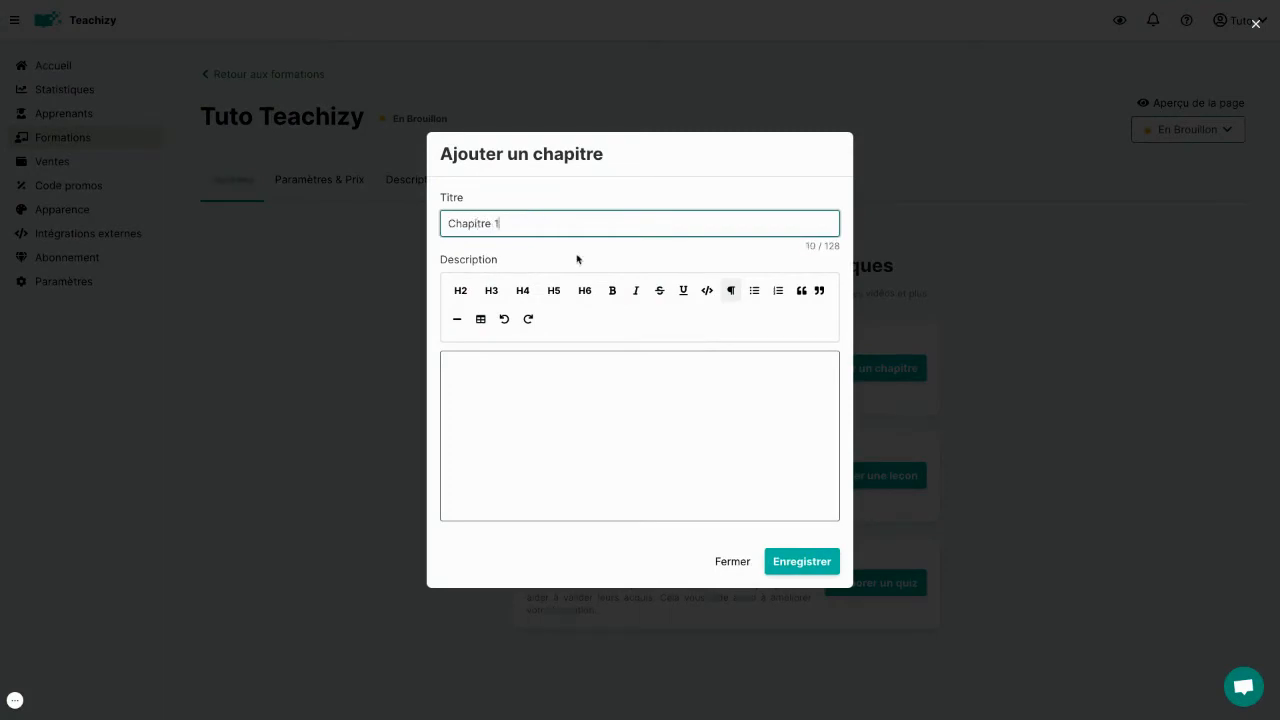
pyautogui.click(785, 562)
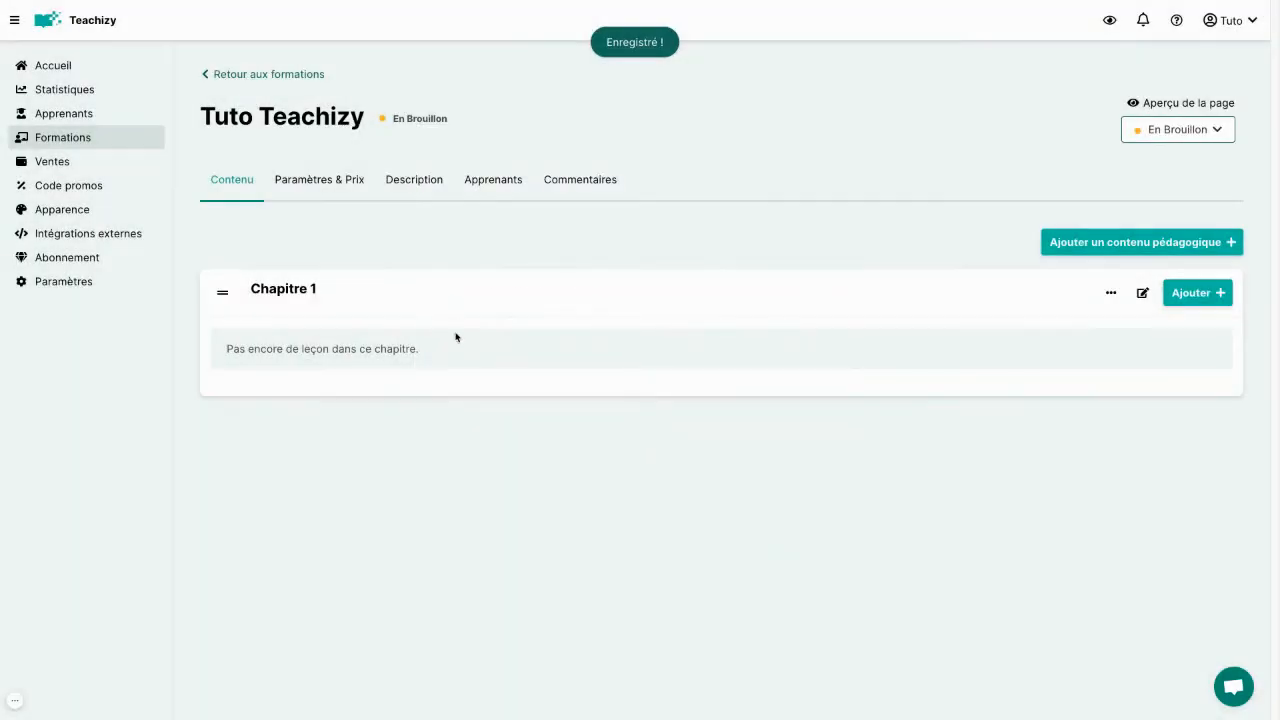
pyautogui.click(1135, 243)
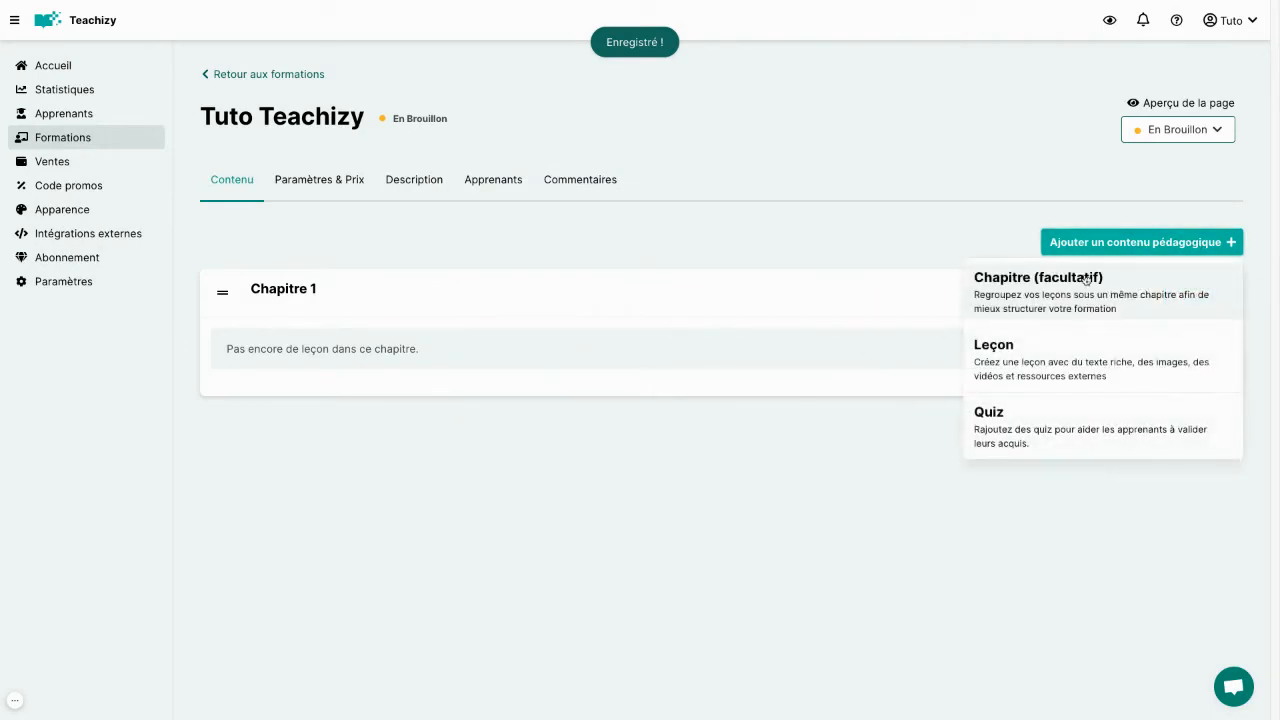
pyautogui.click(1036, 291)
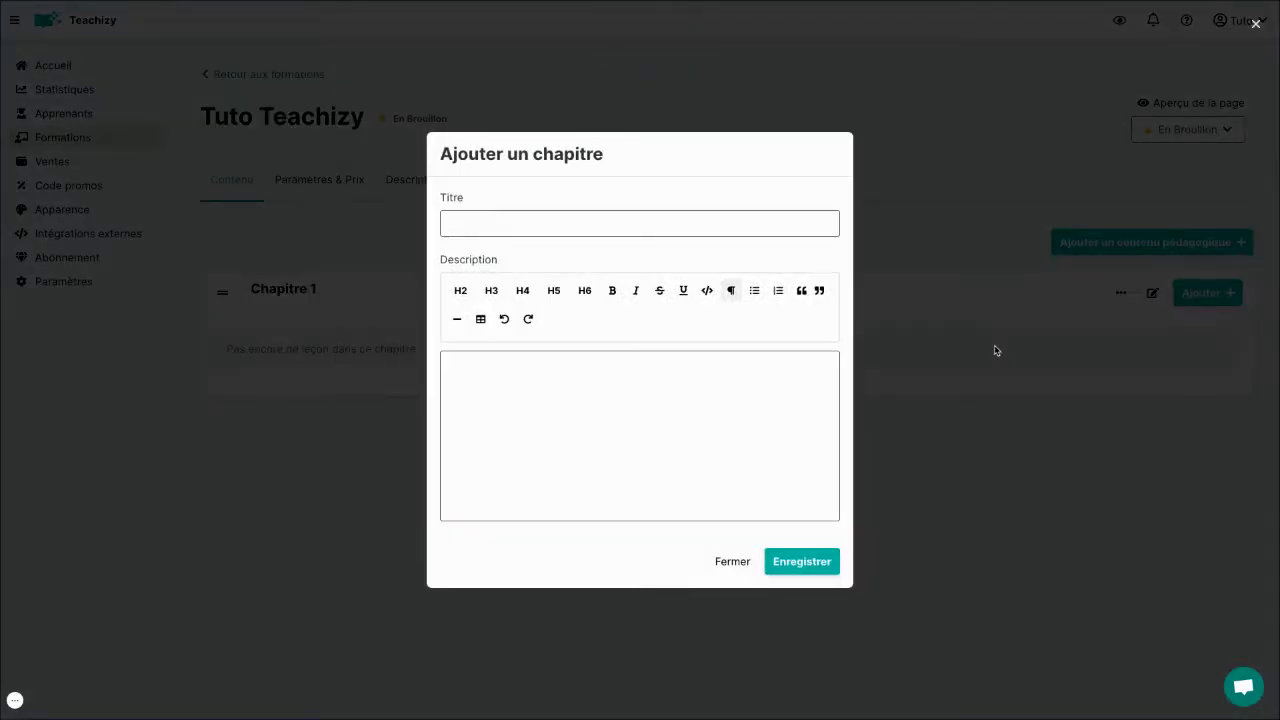
pyautogui.click(793, 230)
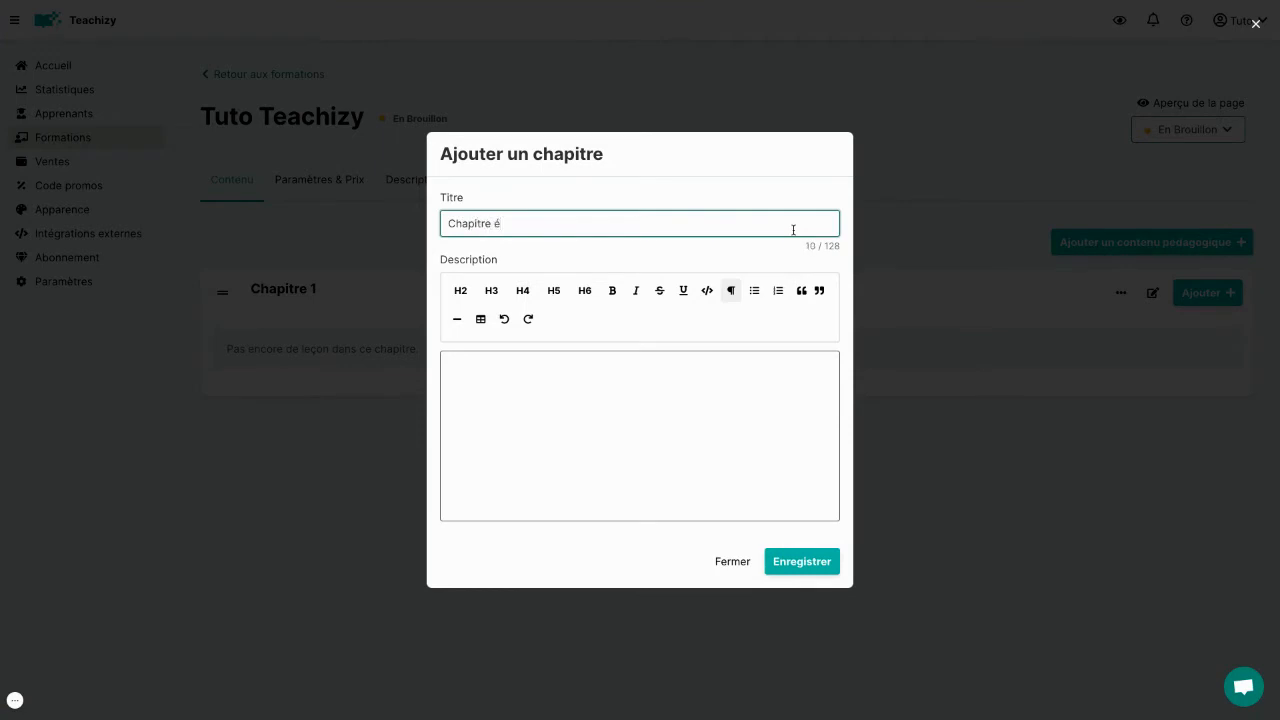
pyautogui.write('Chapitre 2')
pyautogui.click(818, 562)
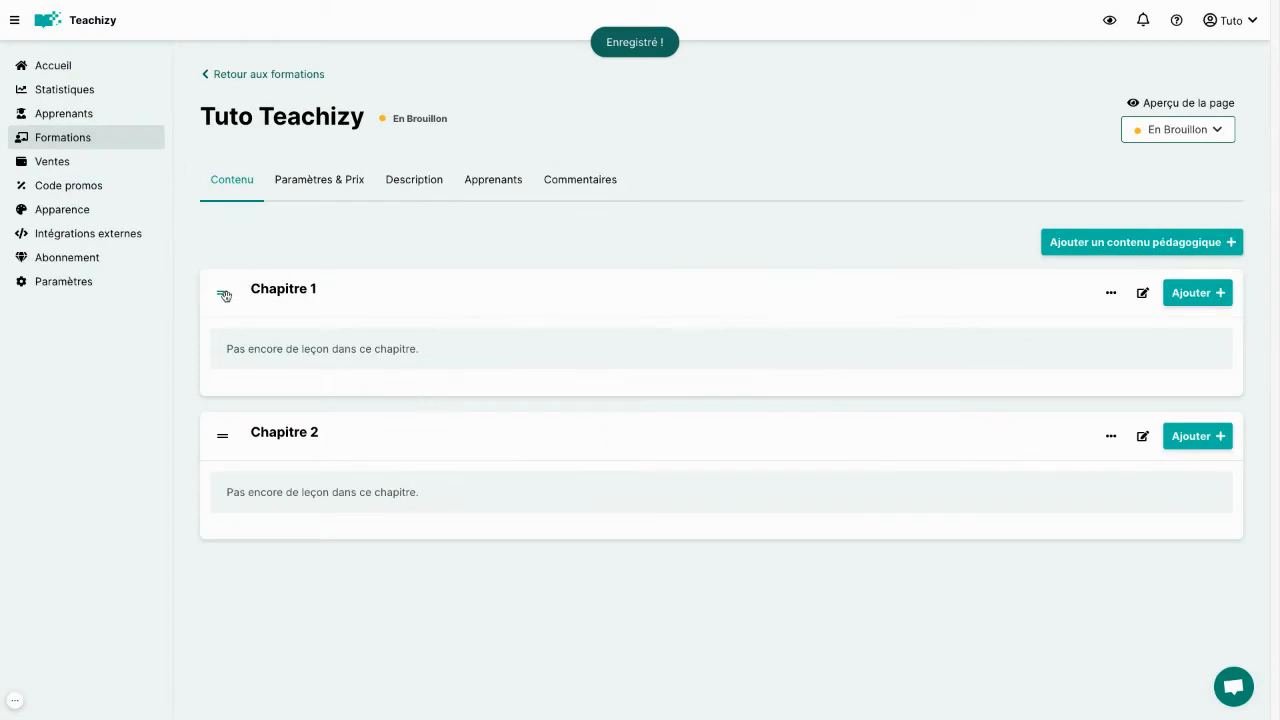
# Step: Move Chapitre 2 above Chapitre 1, and put the two chapters back in their original order
pyautogui.moveTo(221, 432); pyautogui.dragTo(217, 289)
pyautogui.moveTo(222, 293); pyautogui.dragTo(223, 434)
# Step: Create a lesson inside Chapitre 1 and title it "Leçon 1"
pyautogui.click(1222, 244)
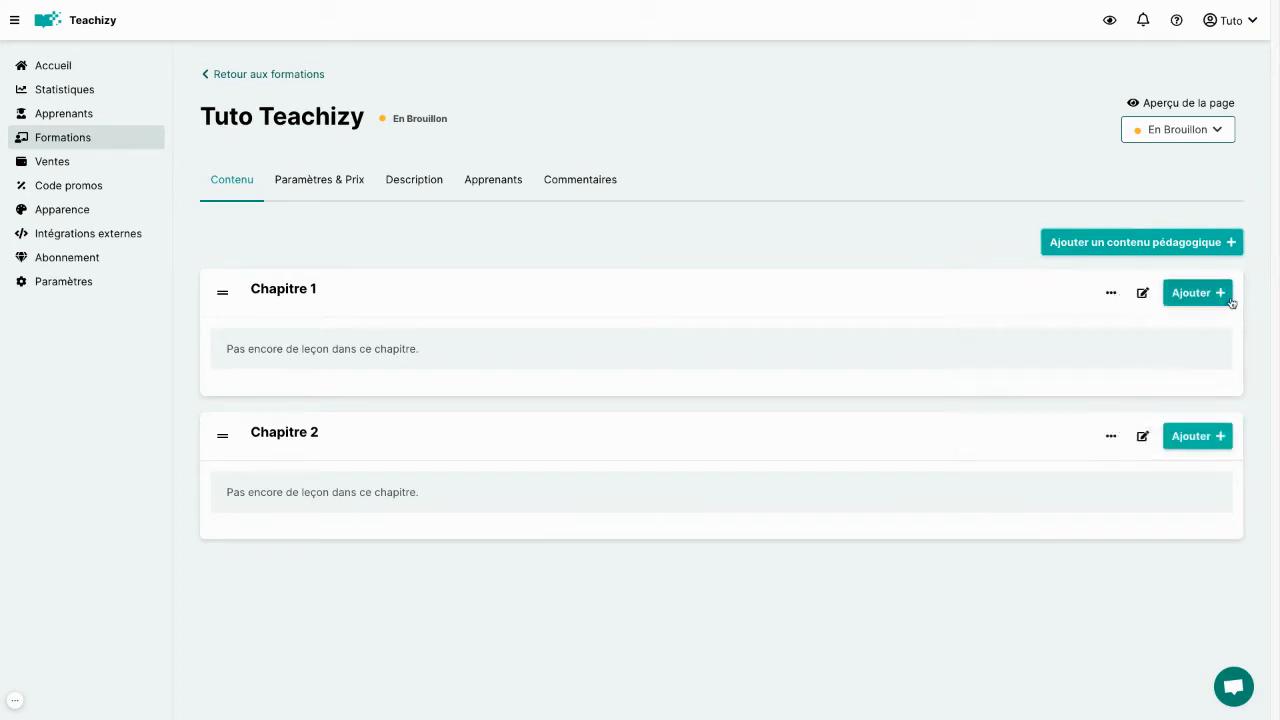
pyautogui.click(1222, 293)
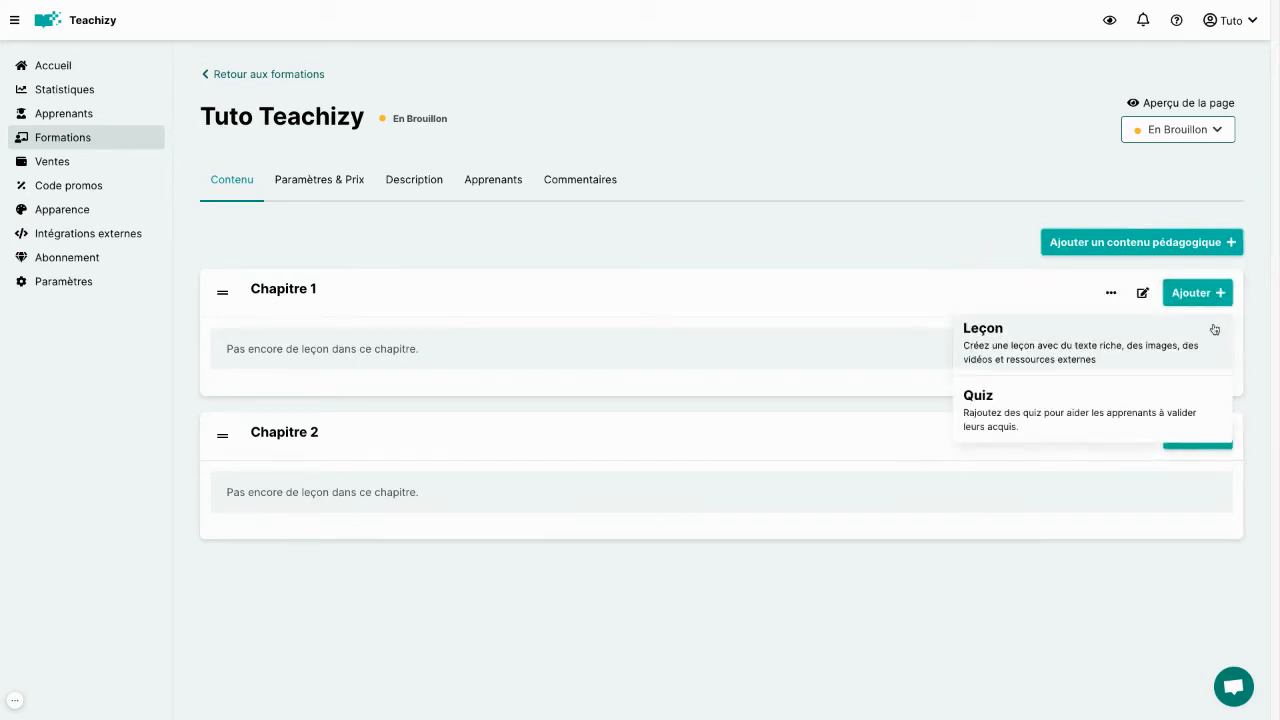
pyautogui.click(1056, 348)
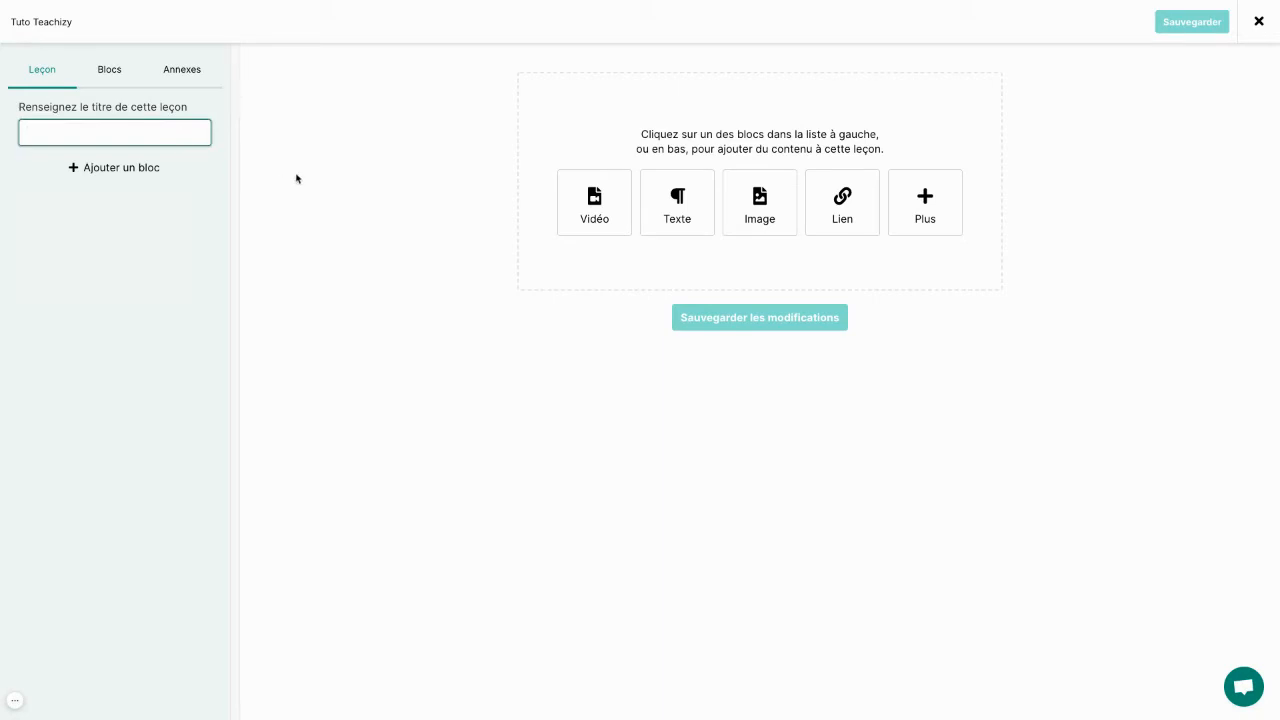
pyautogui.write('Leçon 1')
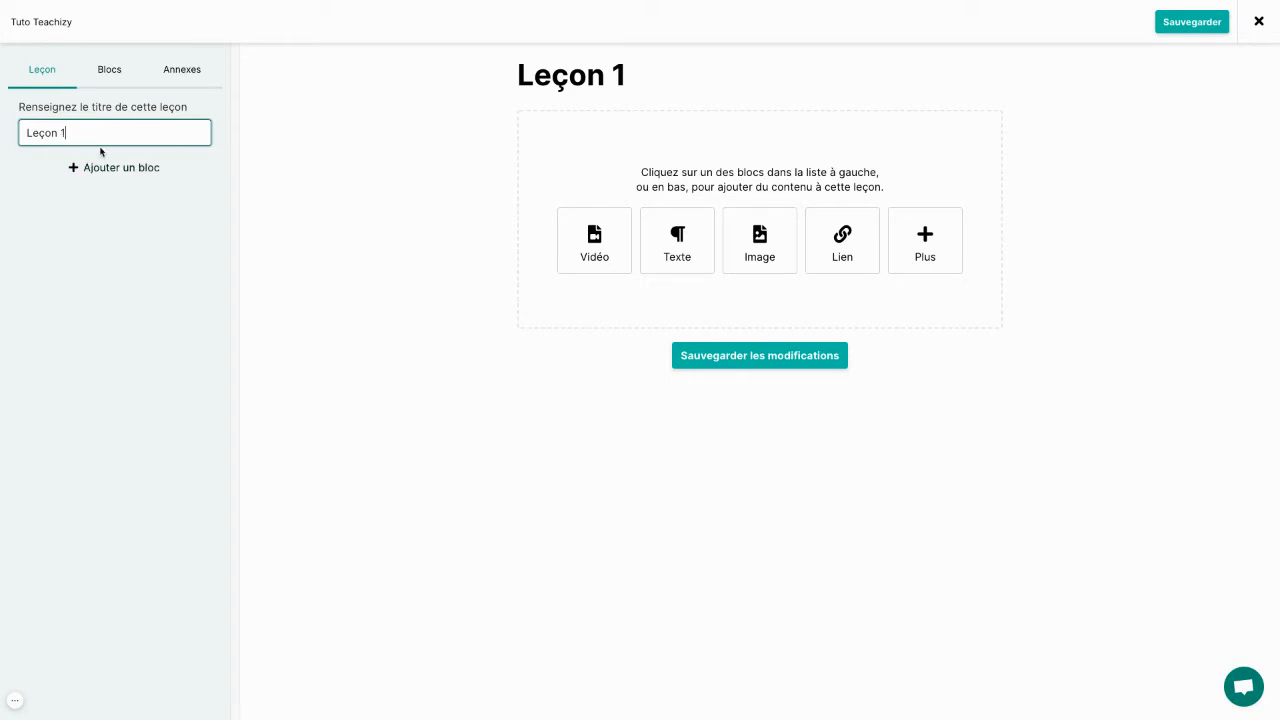
# Step: Add a video block to the lesson using video.mp4 from the Teachizy folder in Documents, with the caption "Légende"
pyautogui.click(108, 72)
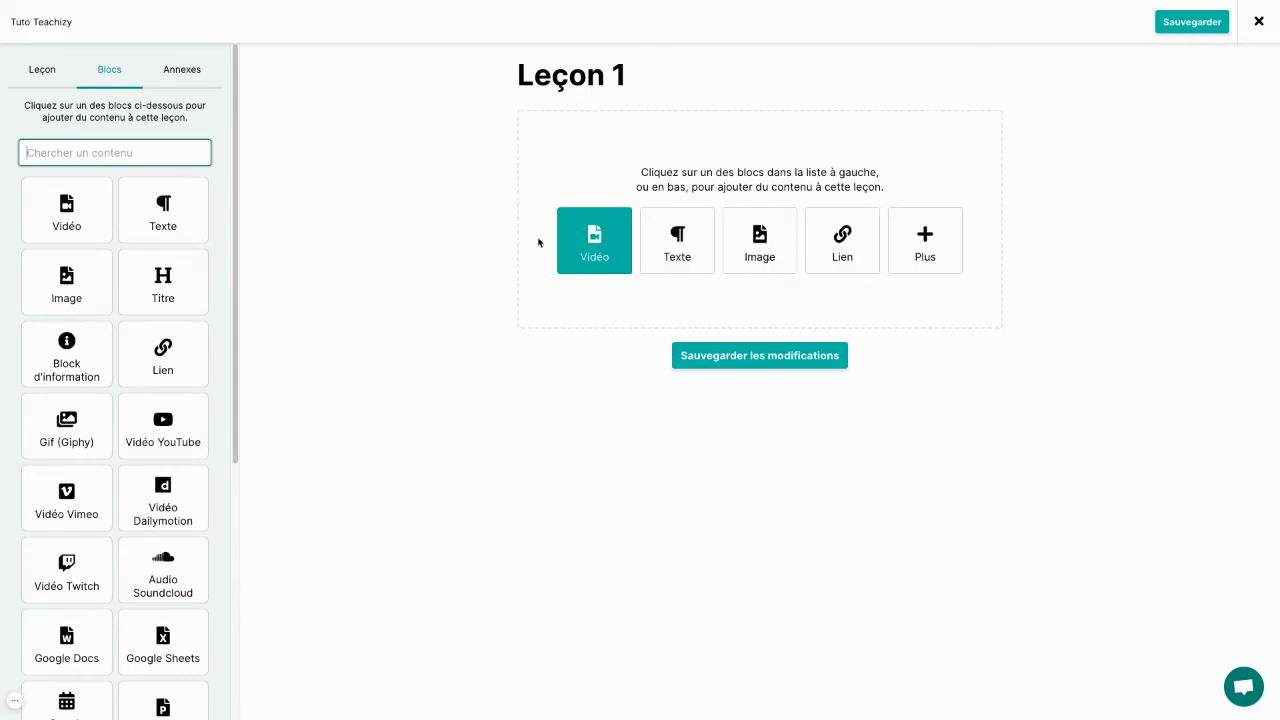
pyautogui.scroll(-1, 74, 285)
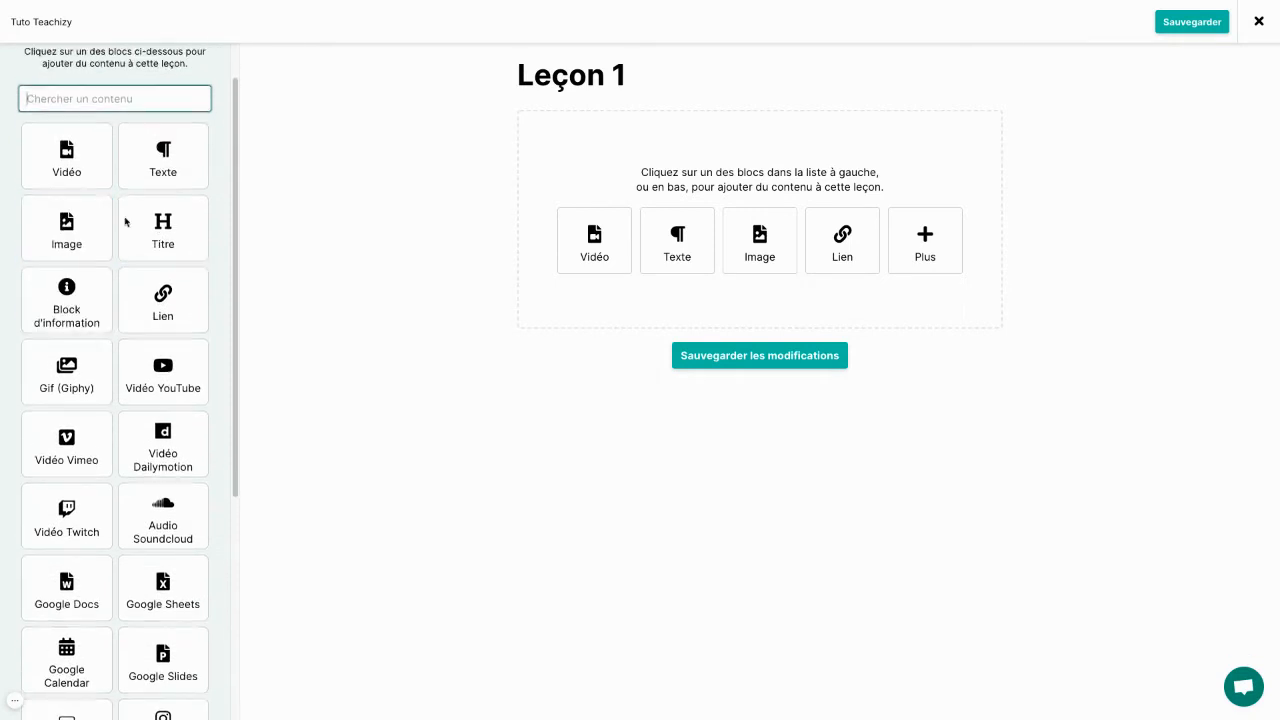
pyautogui.click(91, 183)
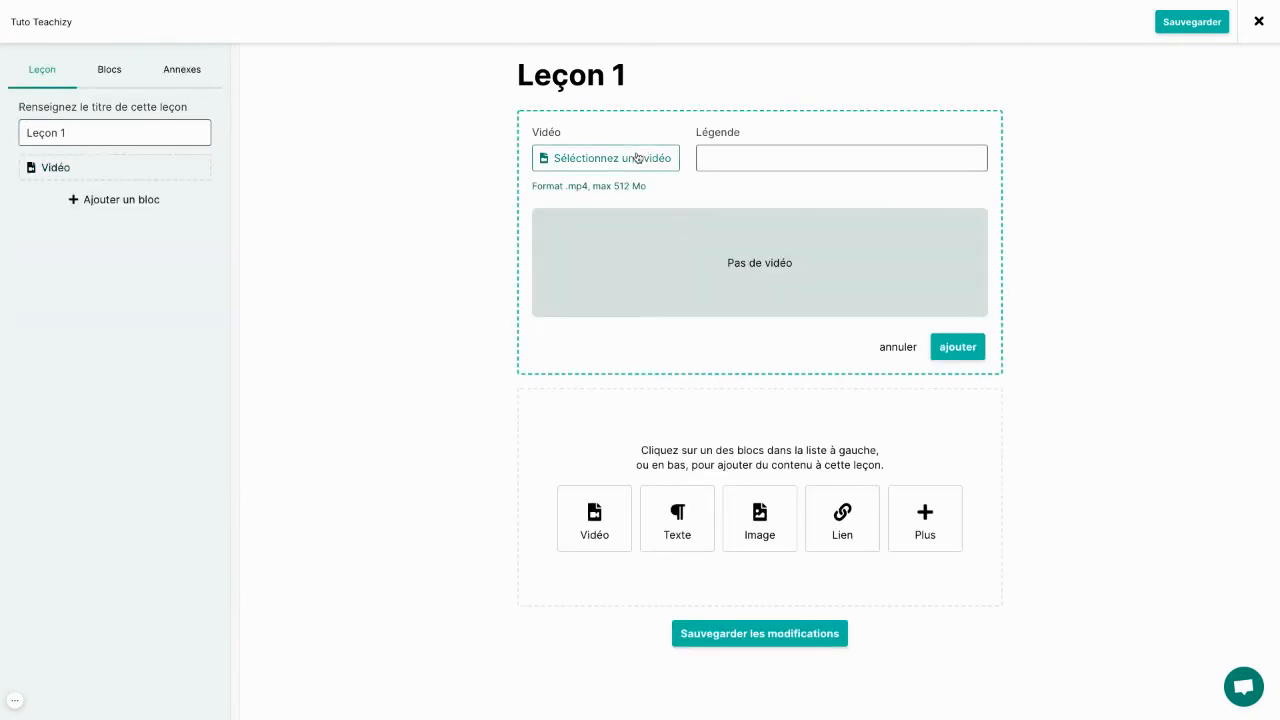
pyautogui.click(684, 237)
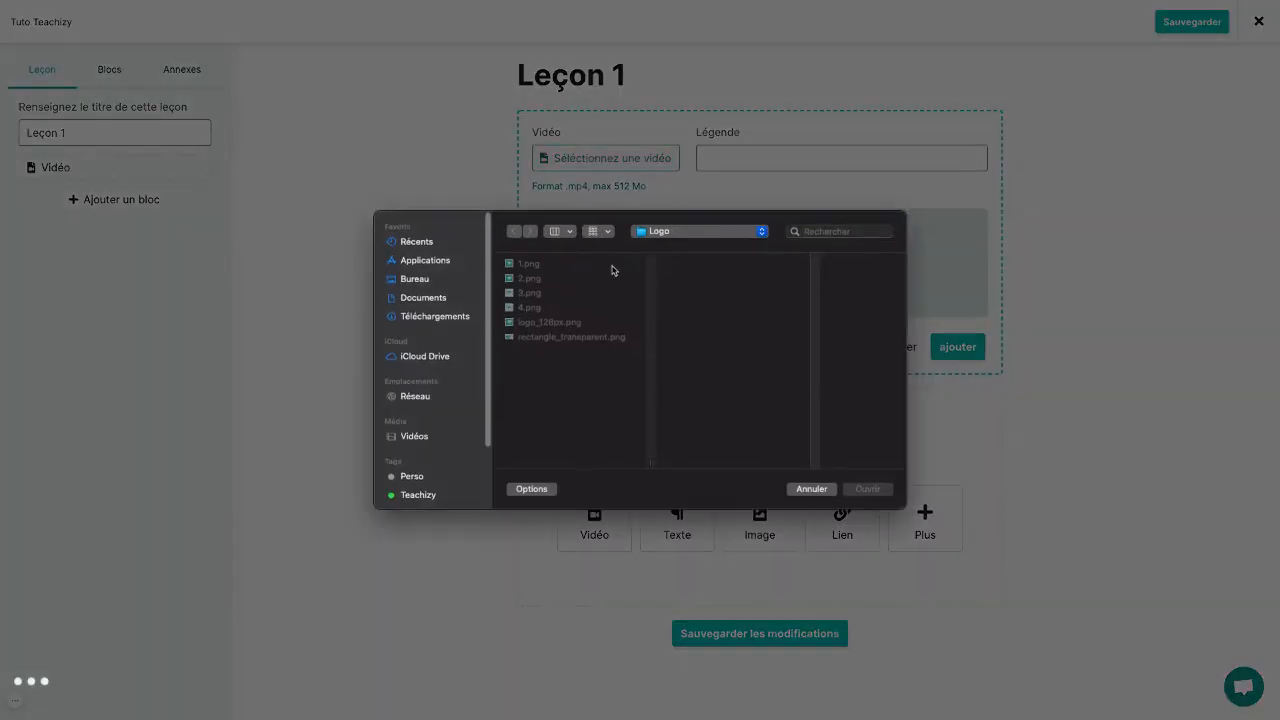
pyautogui.click(457, 305)
pyautogui.click(535, 293)
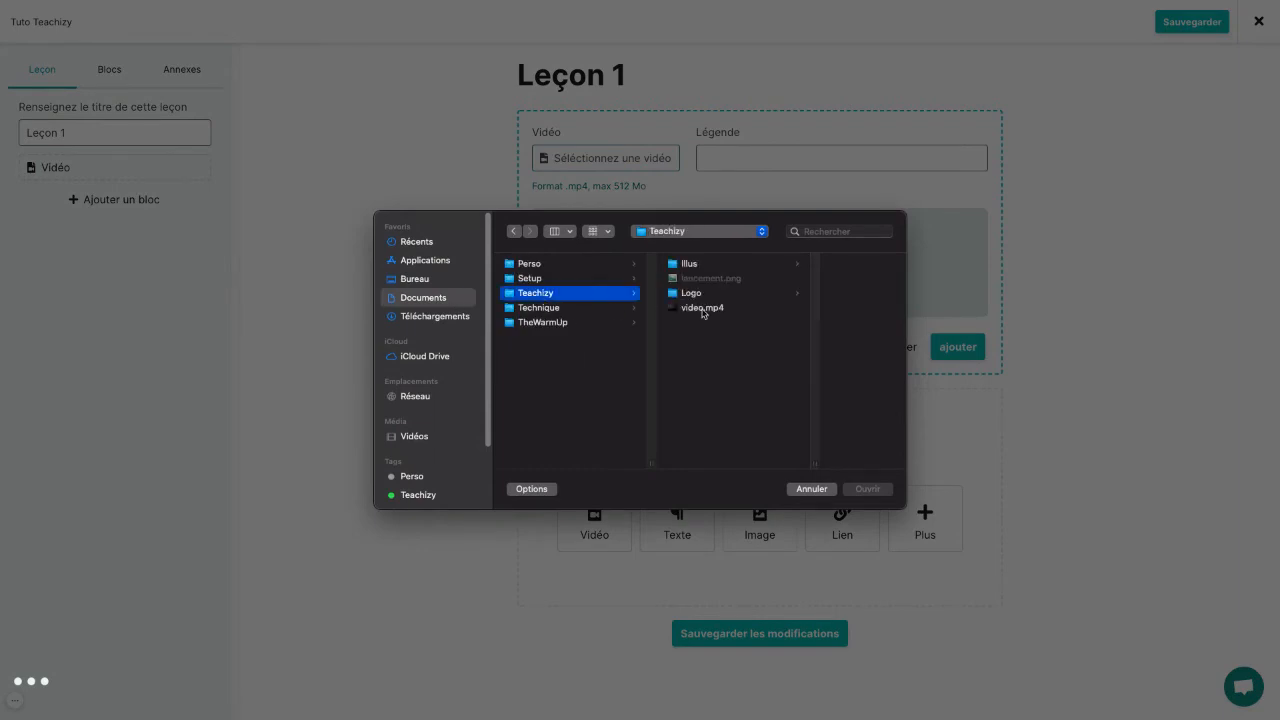
pyautogui.click(703, 315)
pyautogui.doubleClick(703, 316)
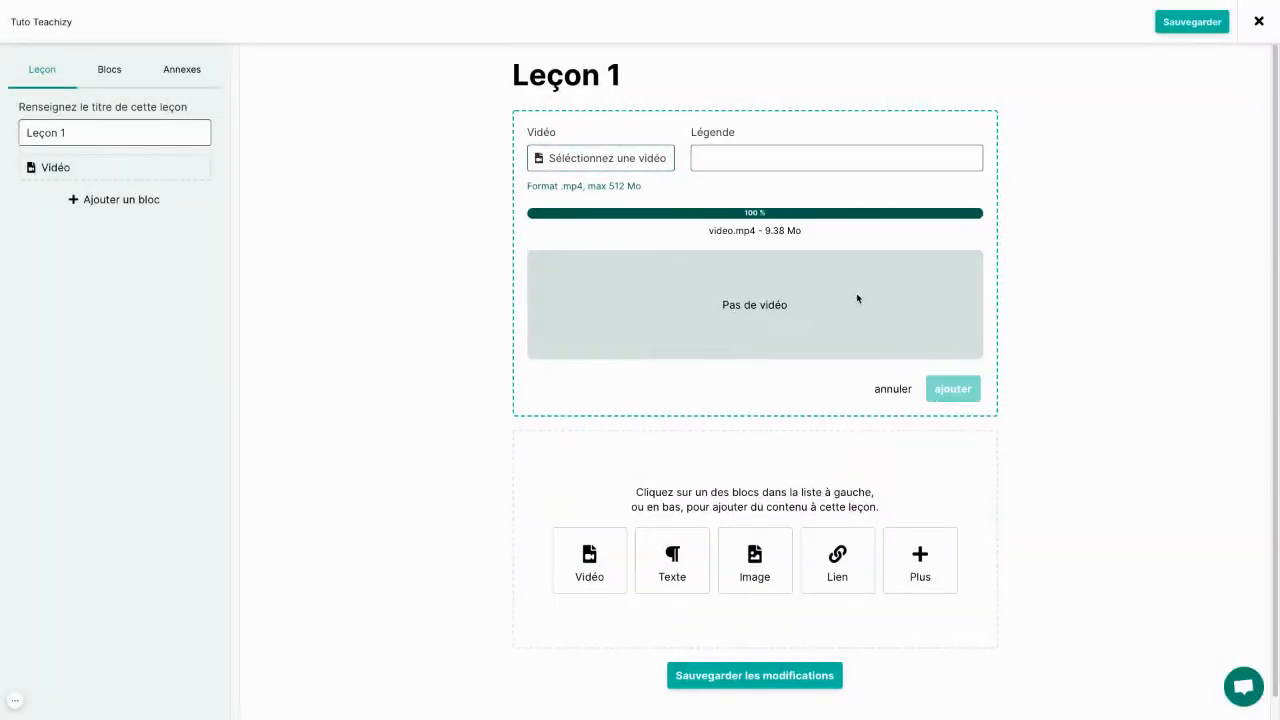
pyautogui.click(802, 157)
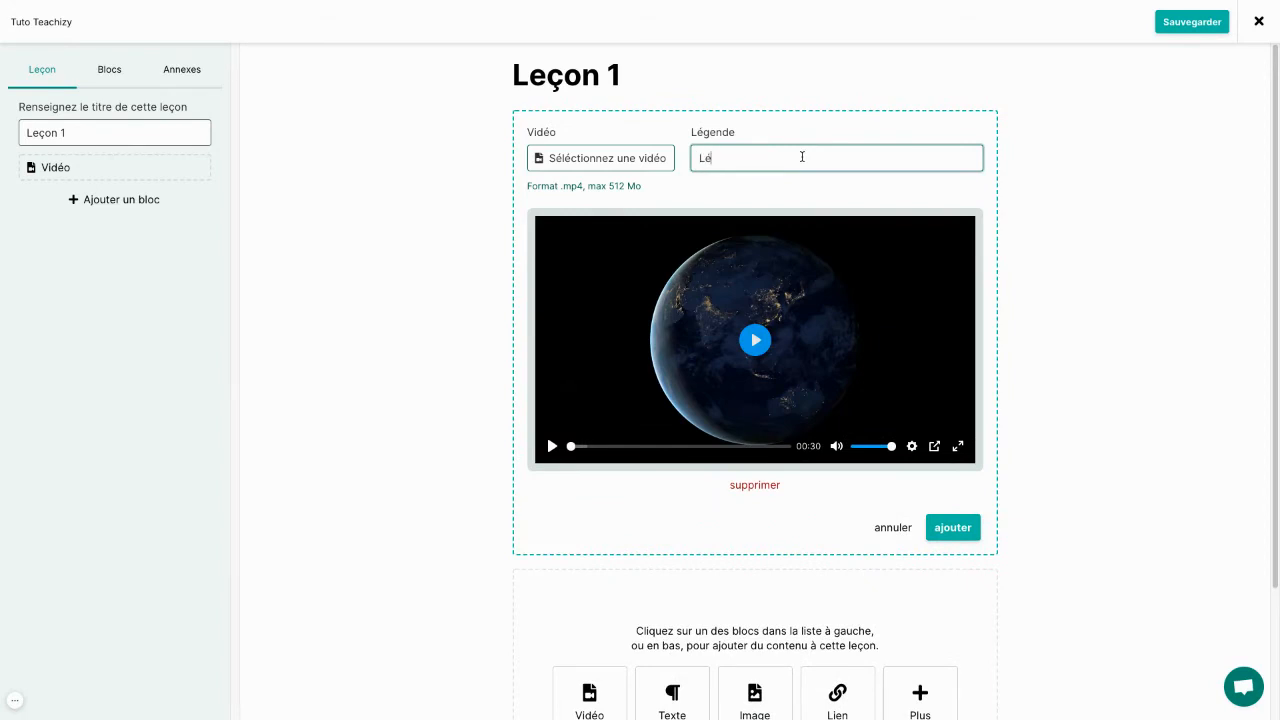
pyautogui.click(950, 527)
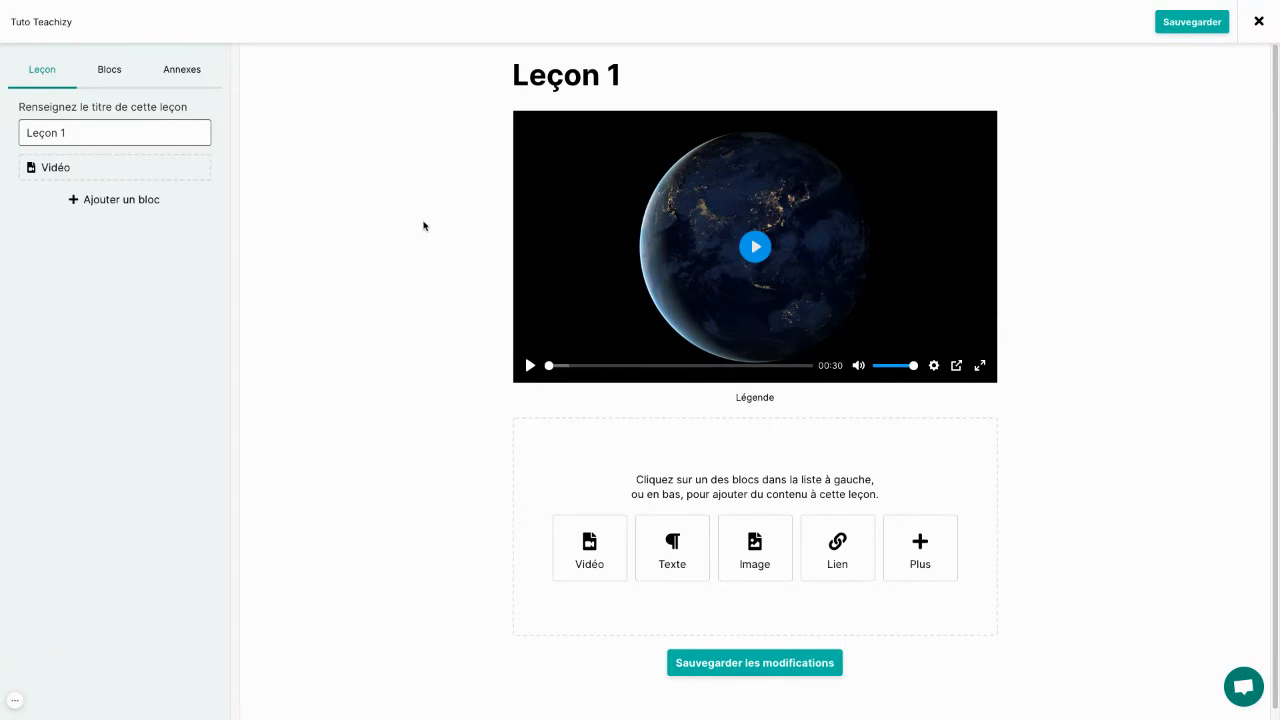
# Step: Look through the available content blocks and add a text block reading "Mon texte de tuto" below the video
pyautogui.click(107, 72)
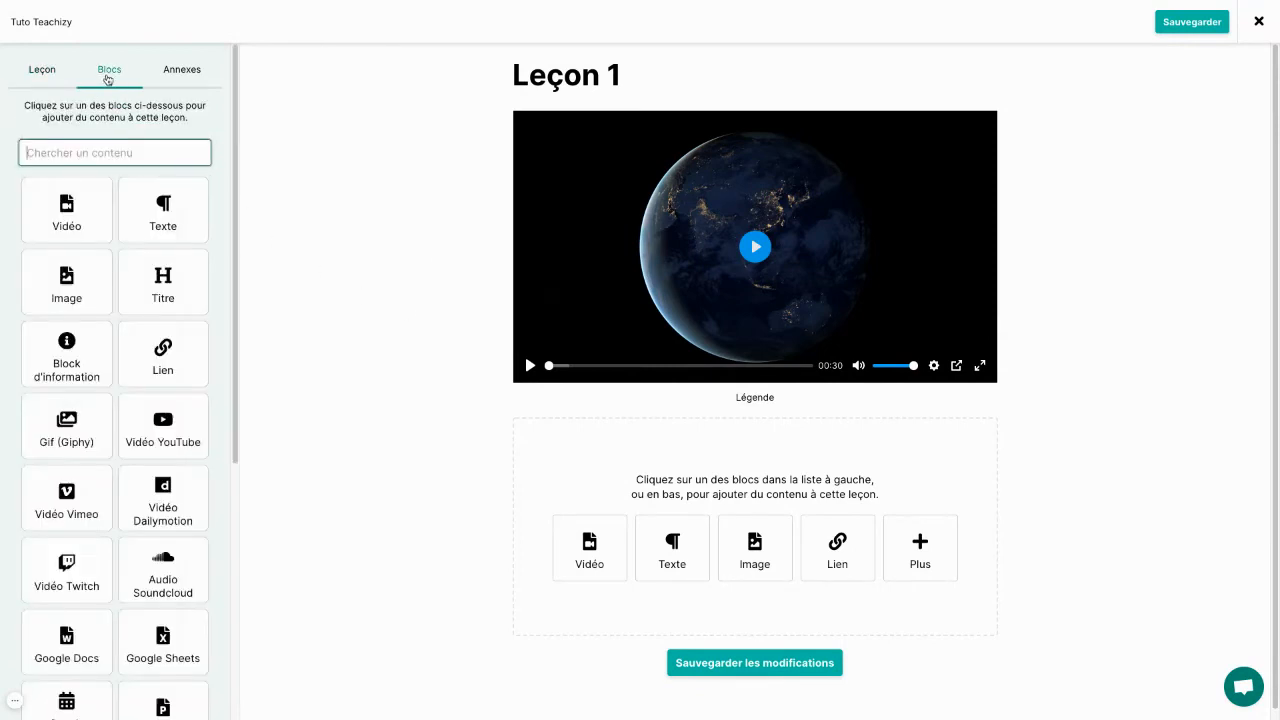
pyautogui.scroll(-4, 100, 260)
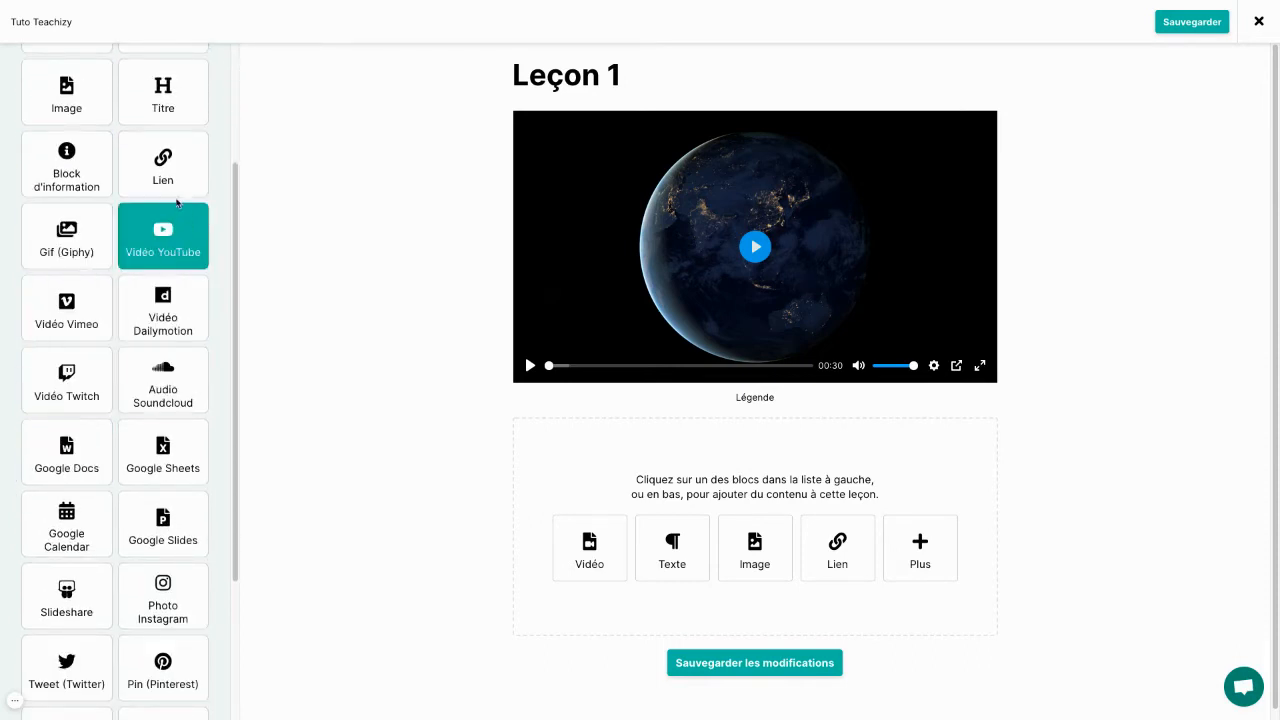
pyautogui.scroll(2, 168, 200)
pyautogui.scroll(-6, 168, 200)
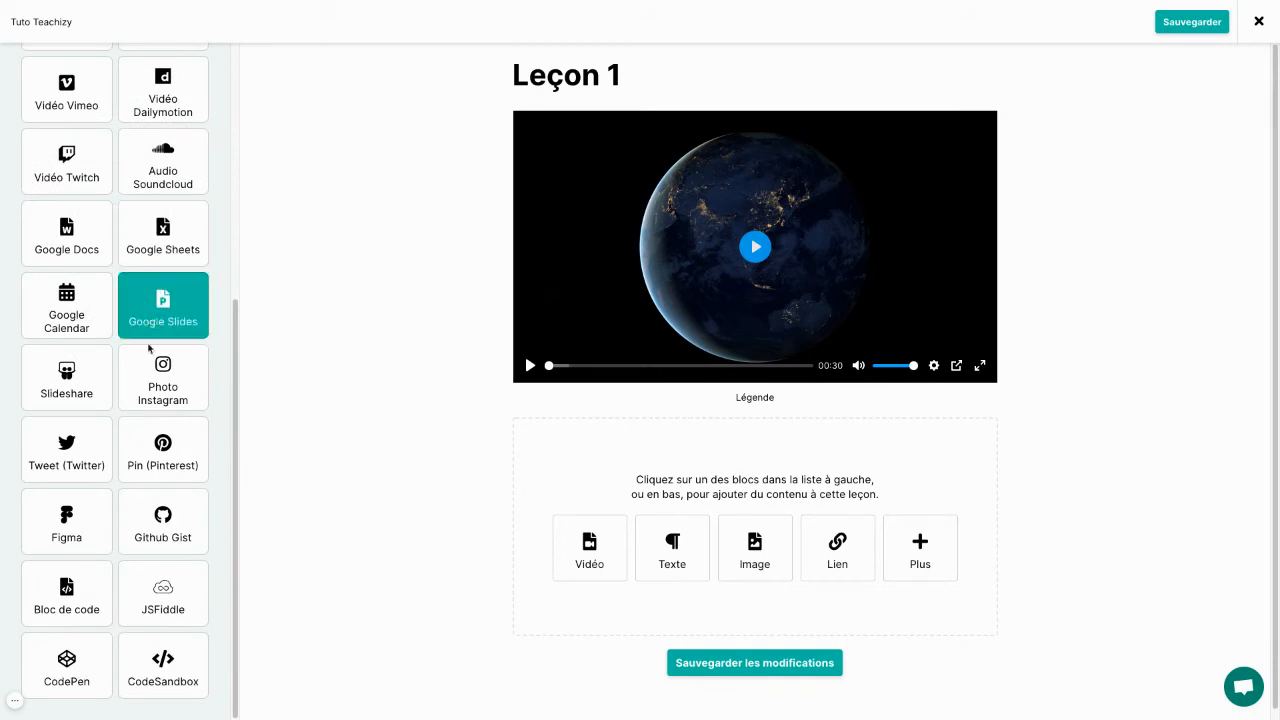
pyautogui.click(670, 552)
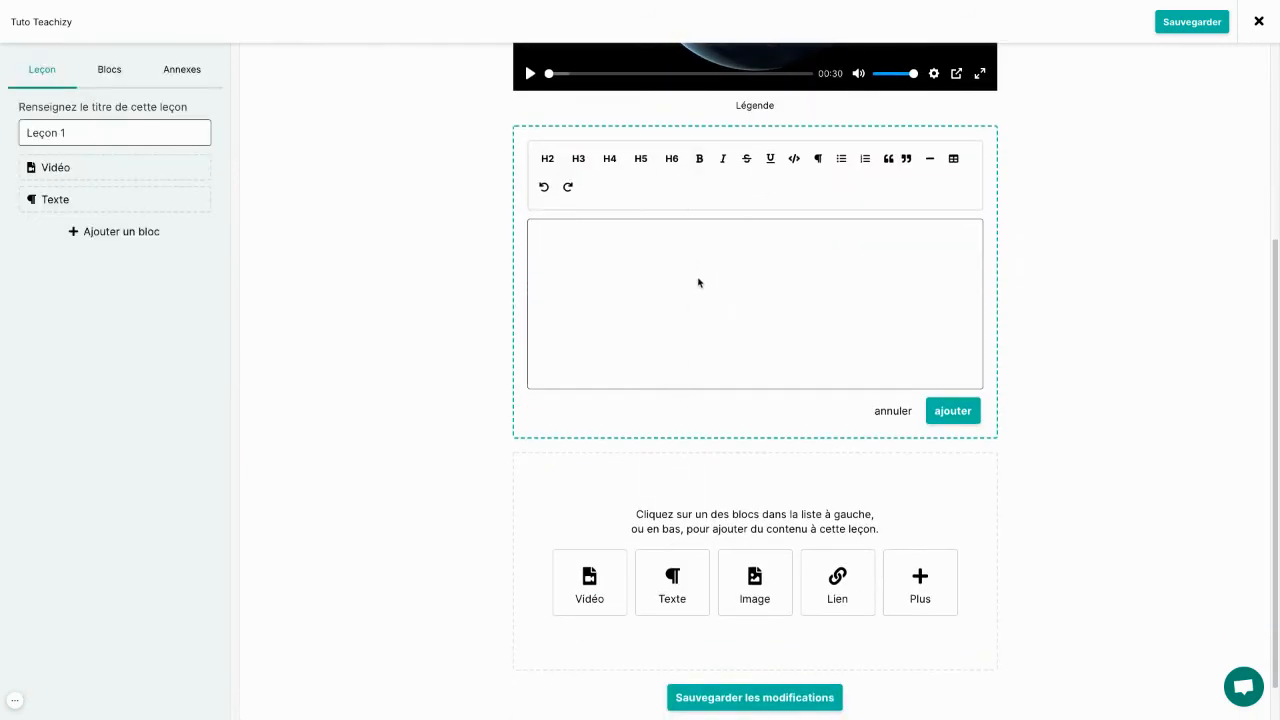
pyautogui.write('Mon texte de tuto')
pyautogui.click(953, 410)
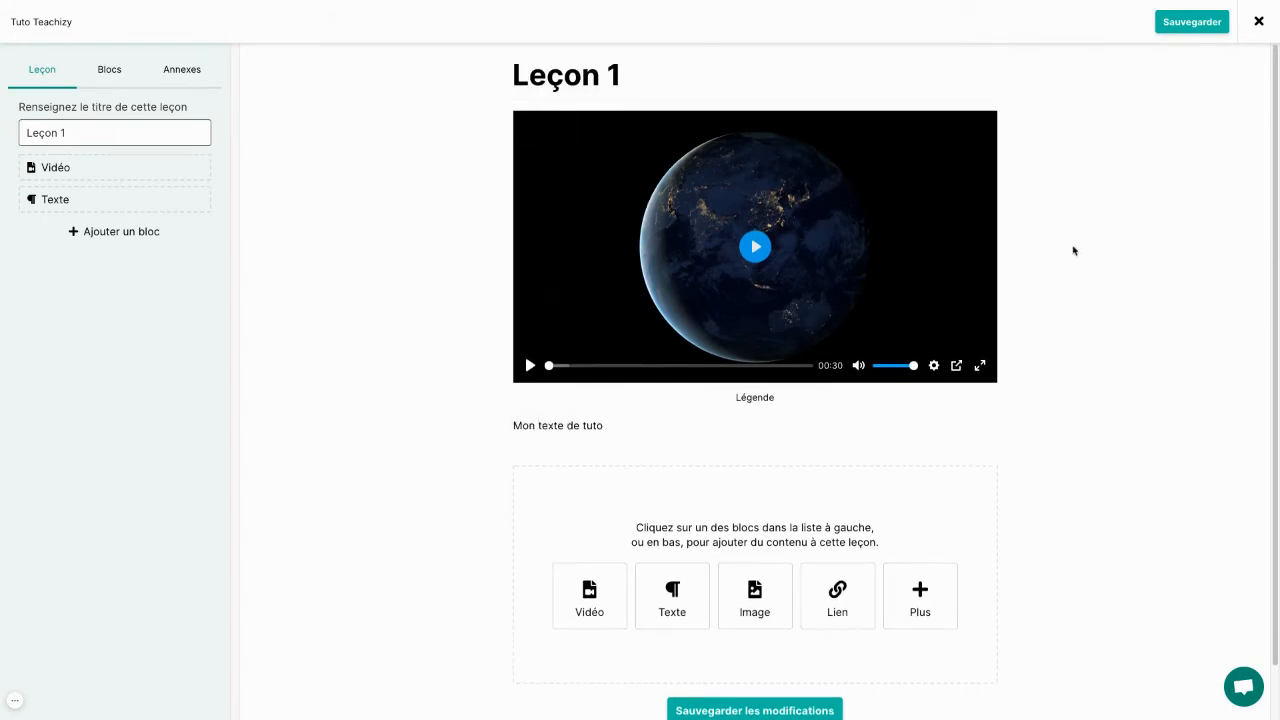
# Step: Save the lesson's changes and close the lesson editor to return to the course content
pyautogui.click(1184, 24)
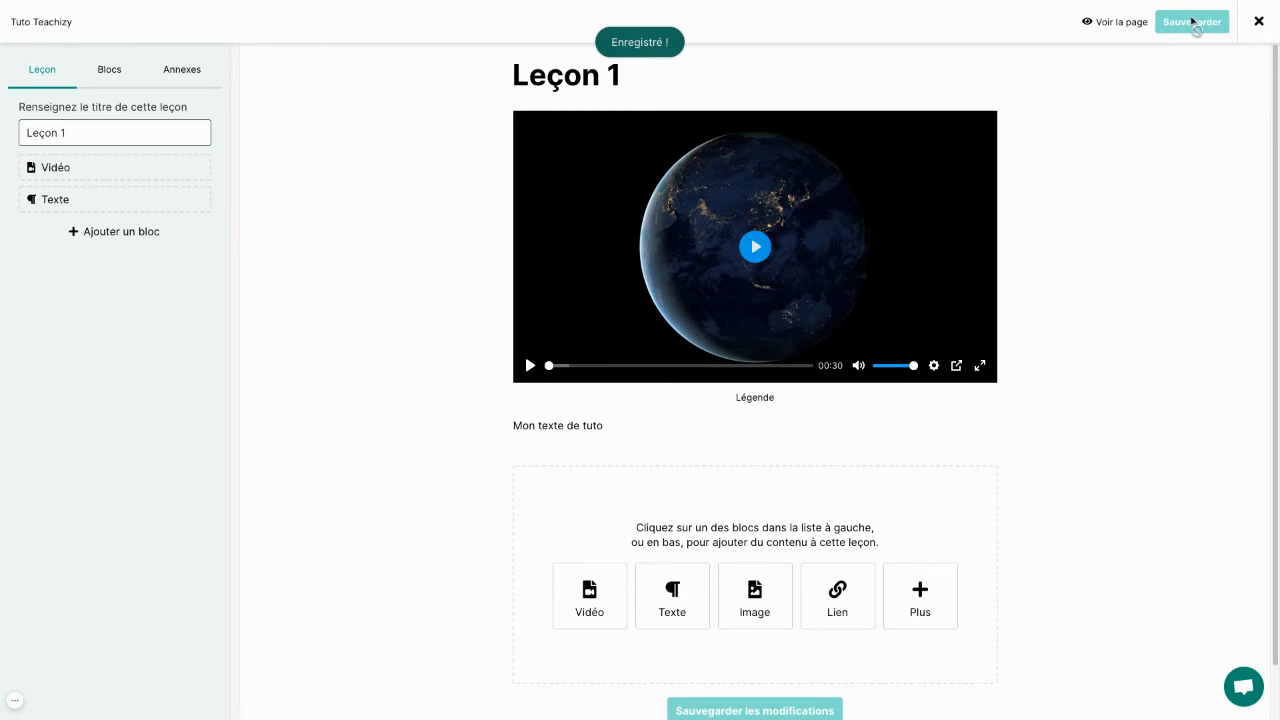
pyautogui.scroll(-1, 840, 633)
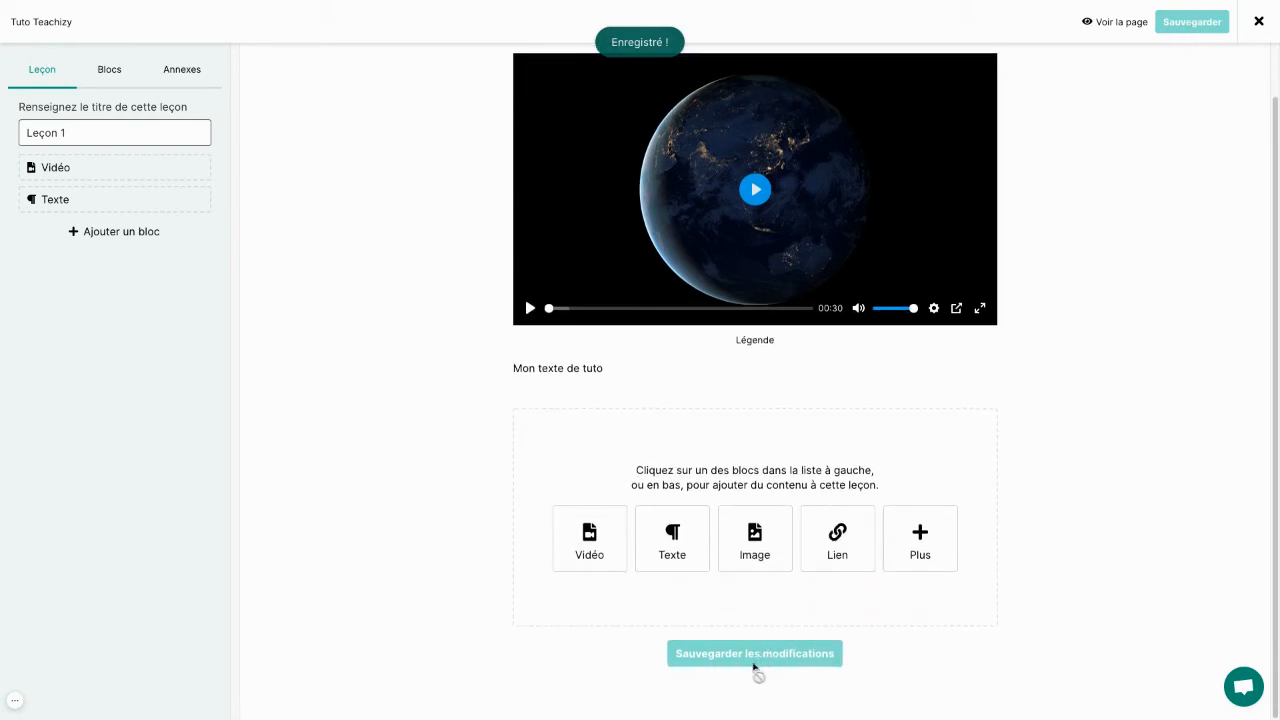
pyautogui.click(1258, 21)
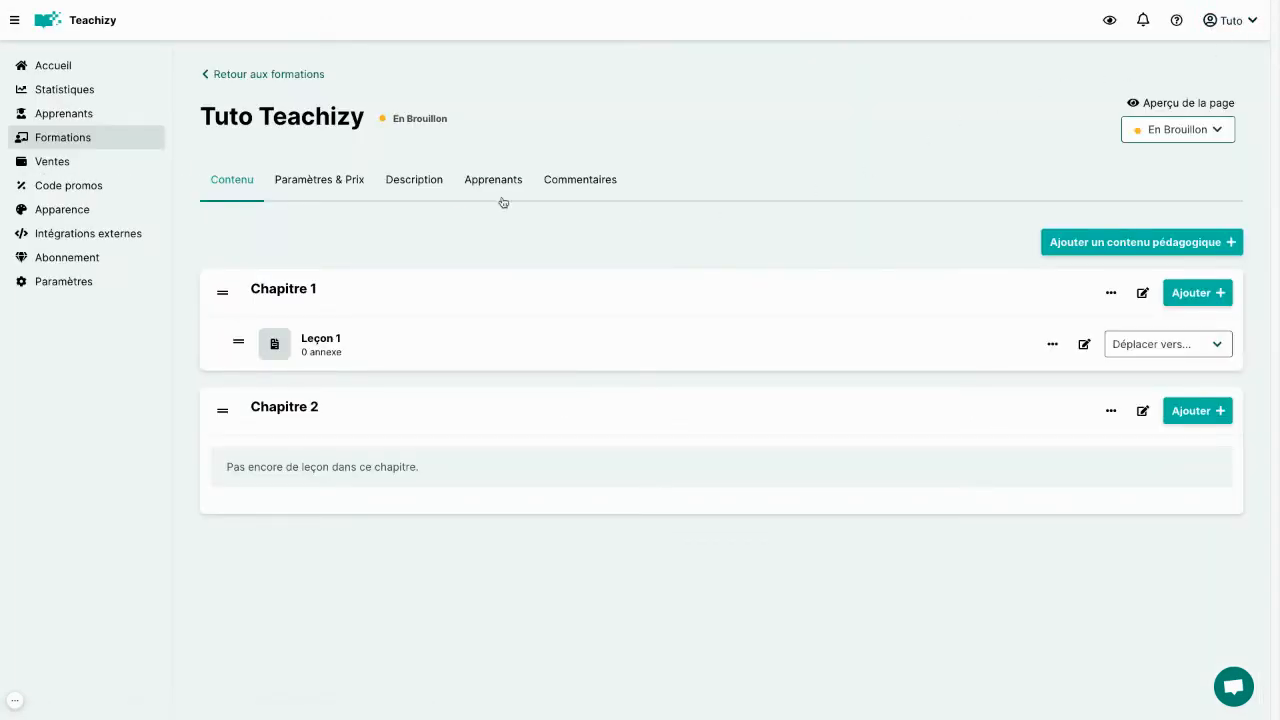
# Step: Open Leçon 1, review the resource types available for its annexes, and close the lesson editor without adding one
pyautogui.click(322, 350)
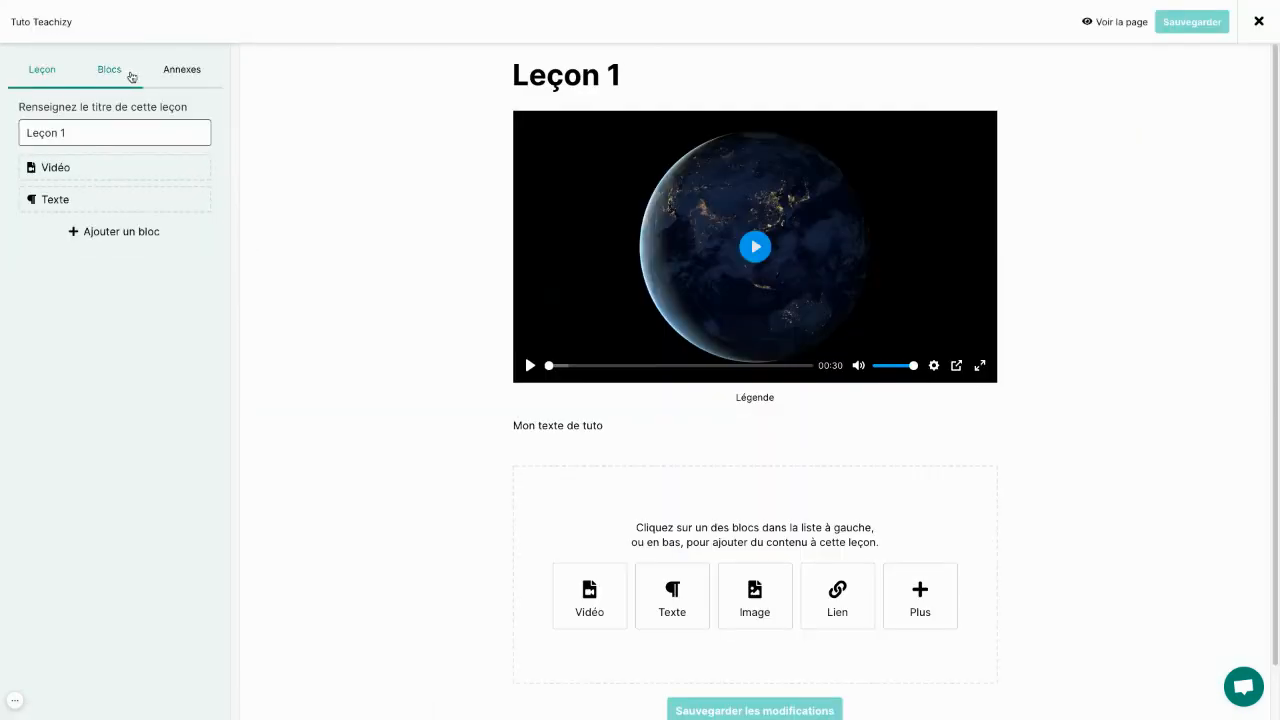
pyautogui.click(178, 74)
pyautogui.click(166, 209)
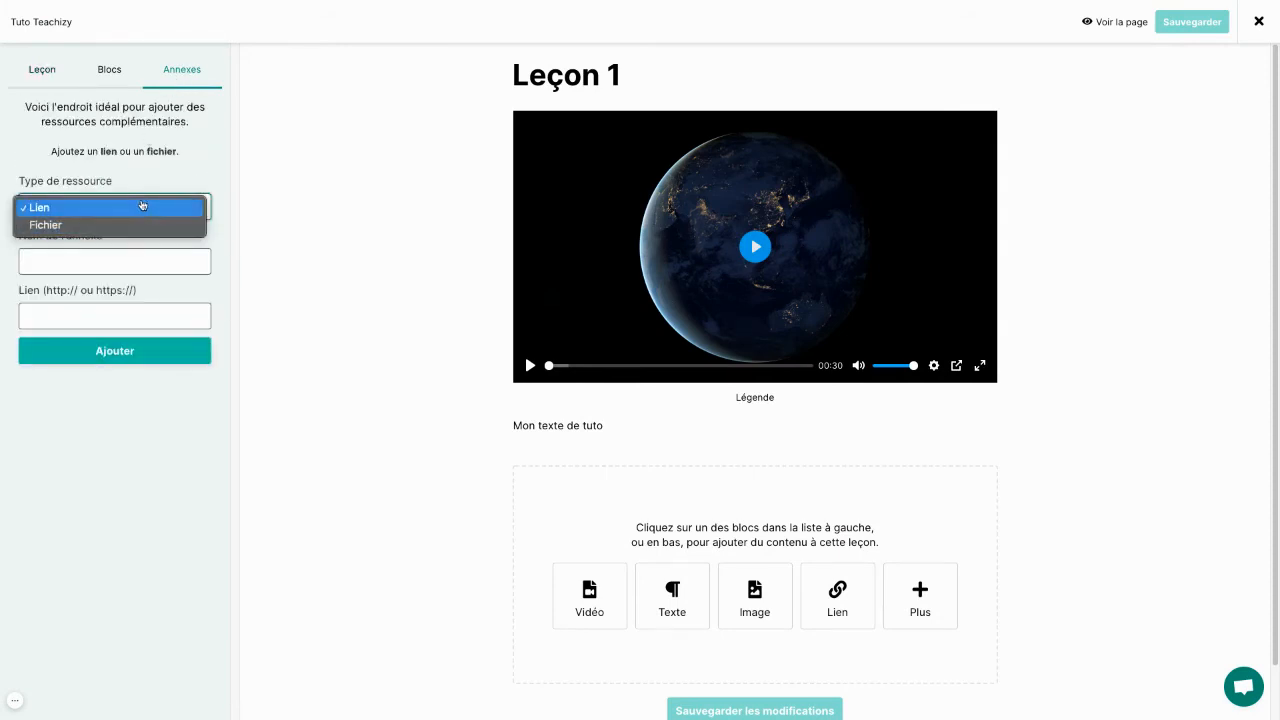
pyautogui.click(299, 175)
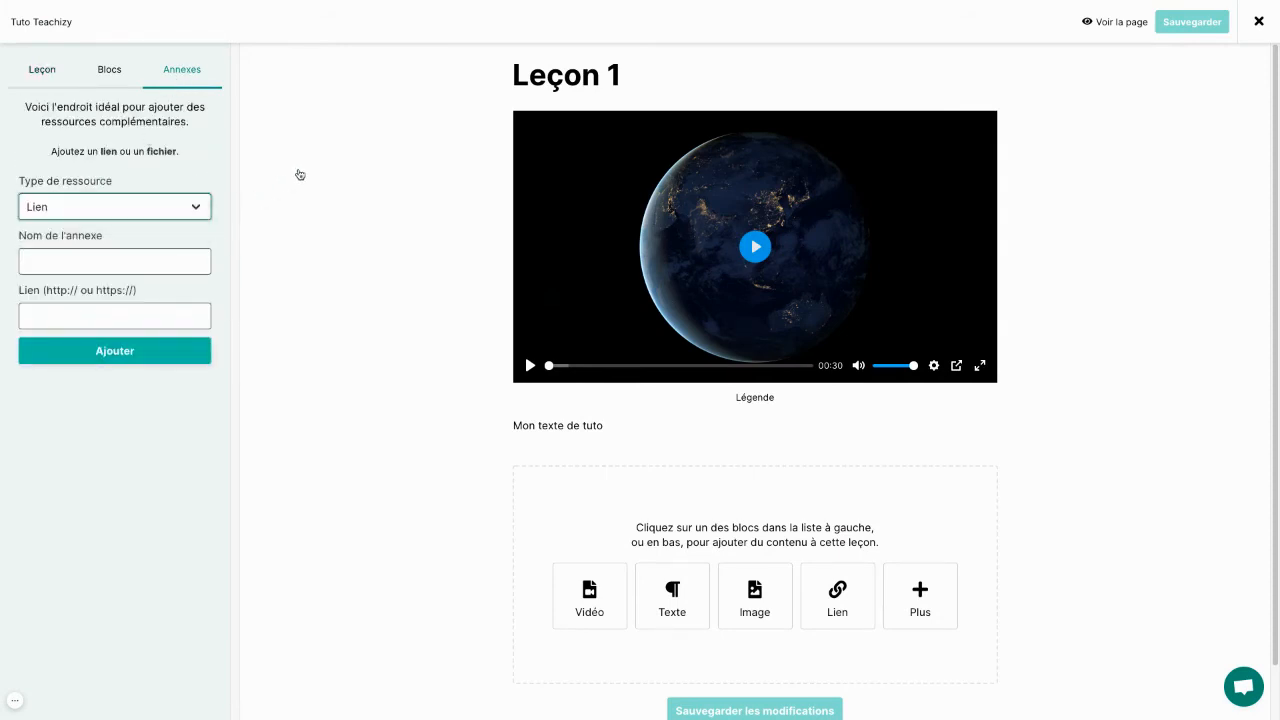
pyautogui.click(1259, 21)
pyautogui.click(312, 352)
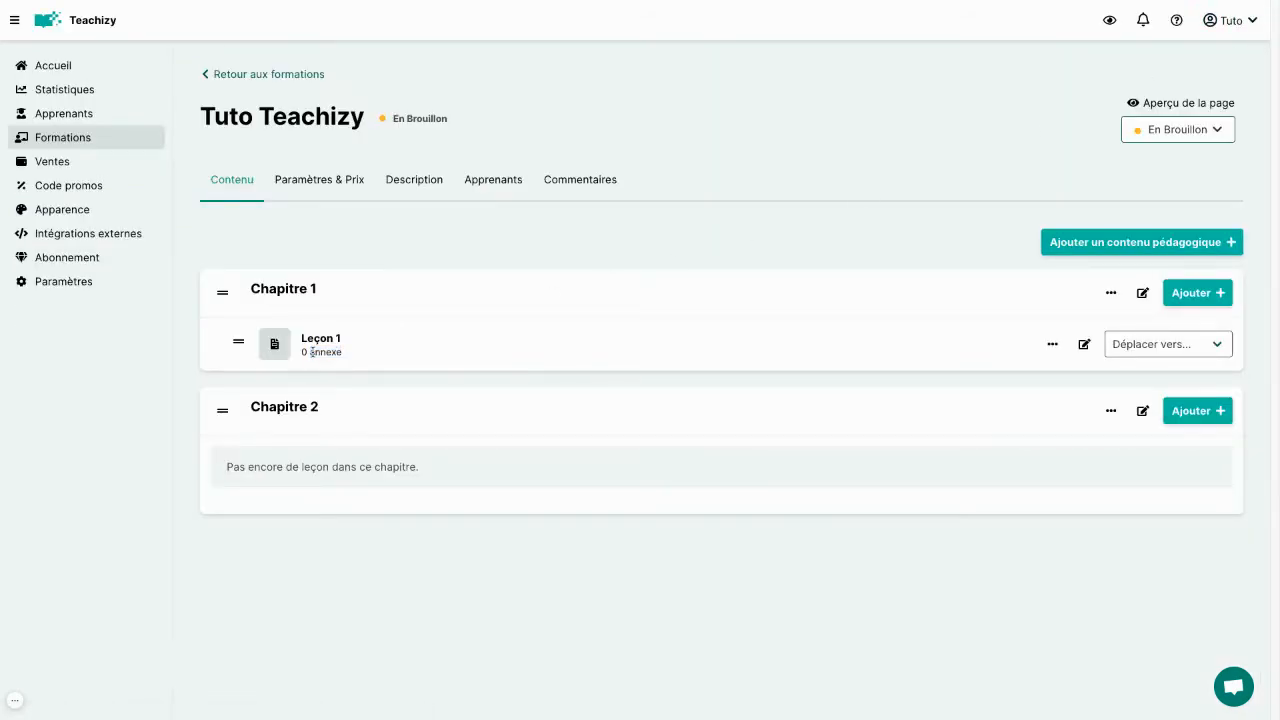
# Step: Set the Tuto Teachizy course's tax-inclusive price to 199, leave the VAT rate blank, and update the pricing settings
pyautogui.click(325, 185)
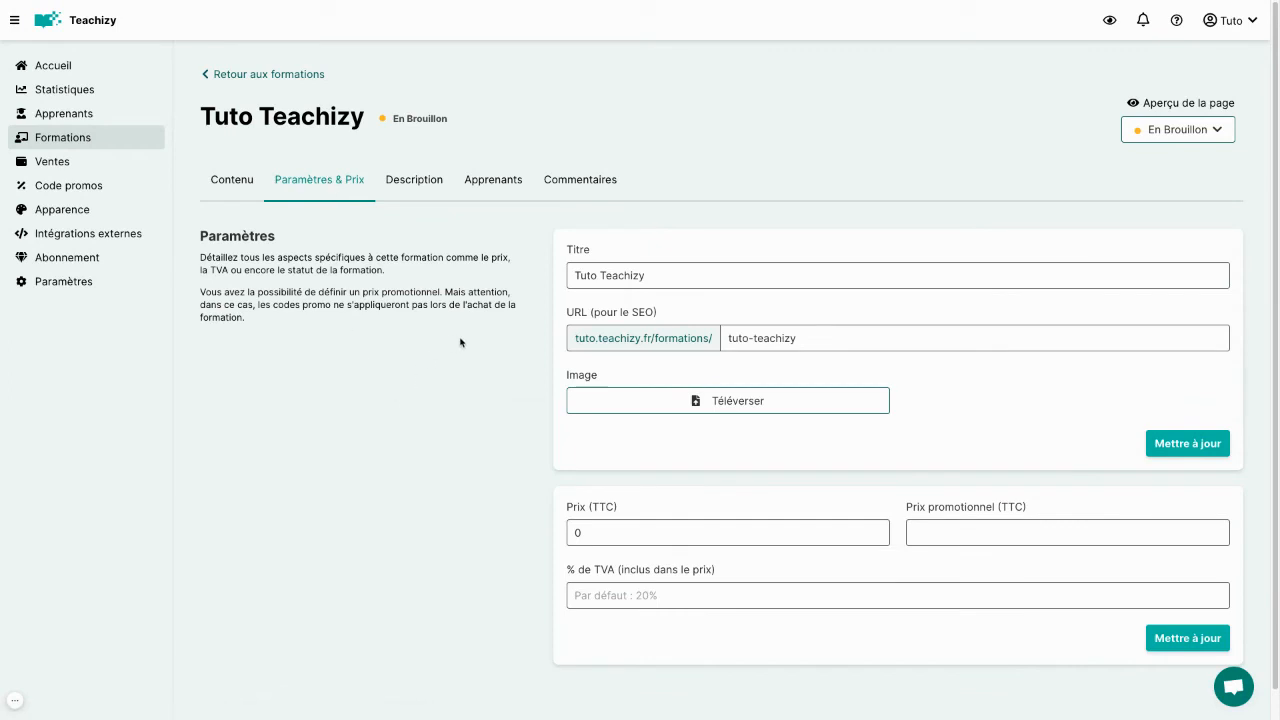
pyautogui.scroll(-1, 517, 328)
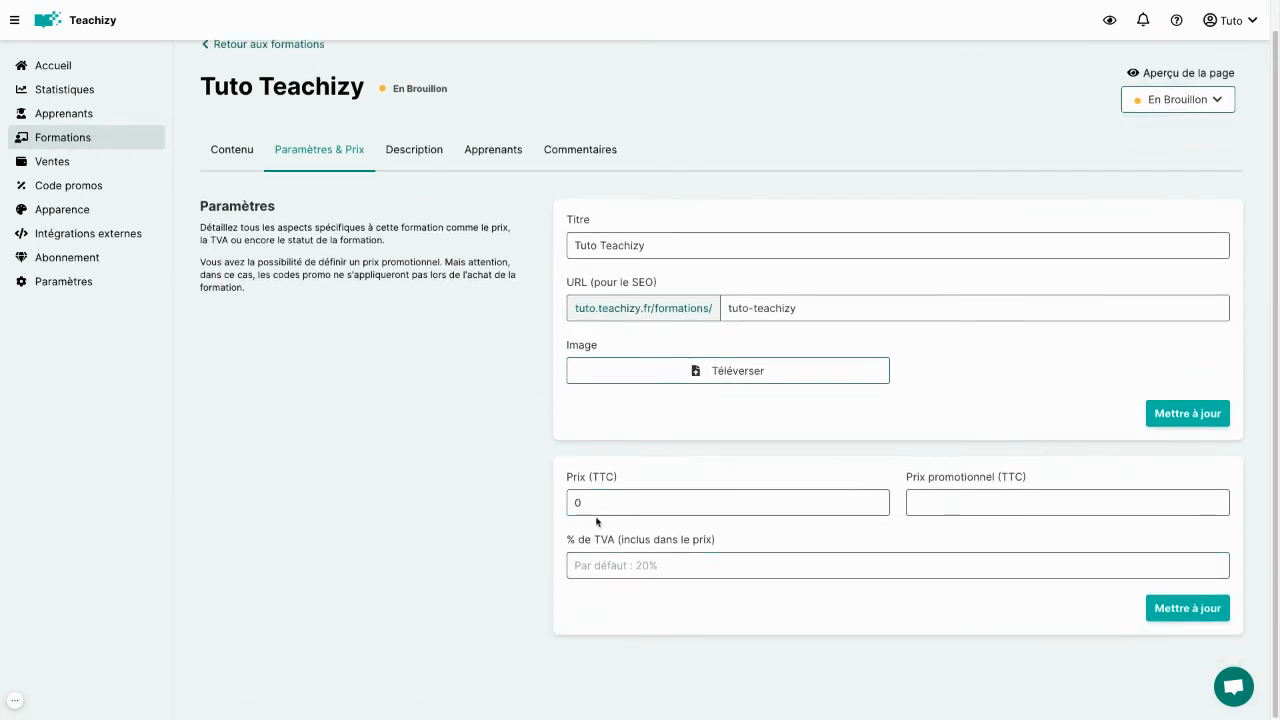
pyautogui.moveTo(610, 505); pyautogui.dragTo(539, 510)
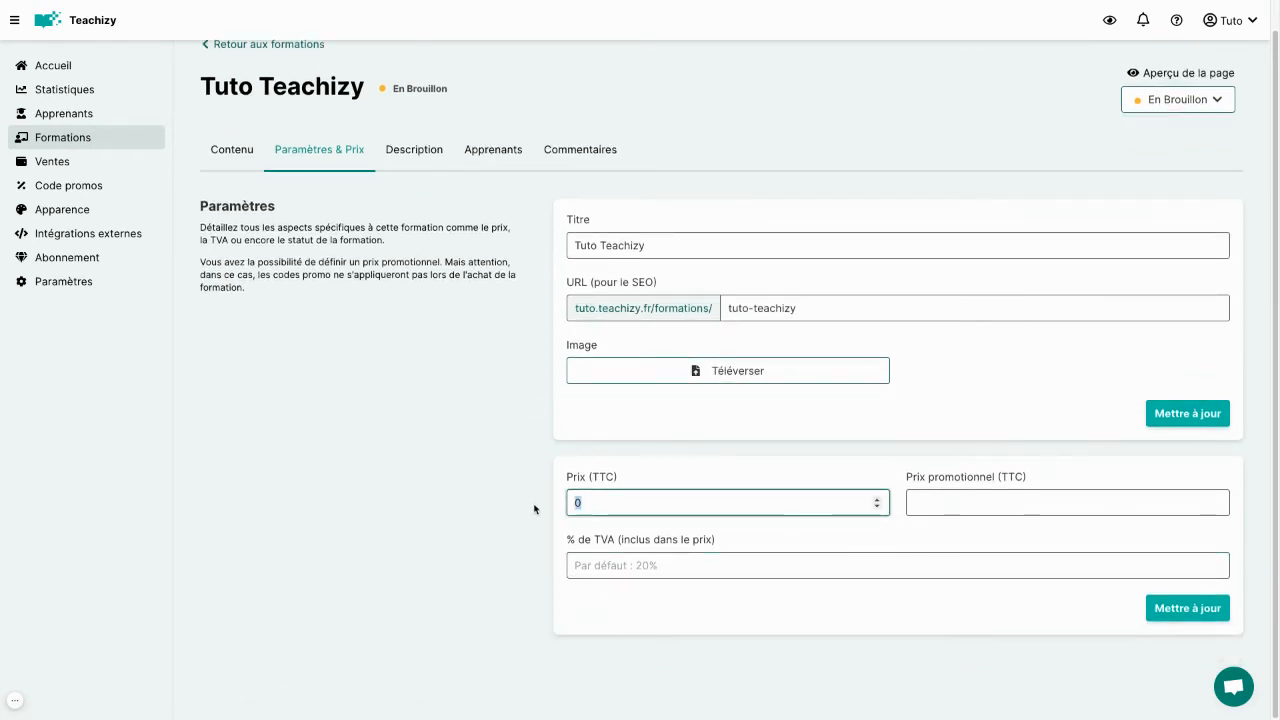
pyautogui.write('199')
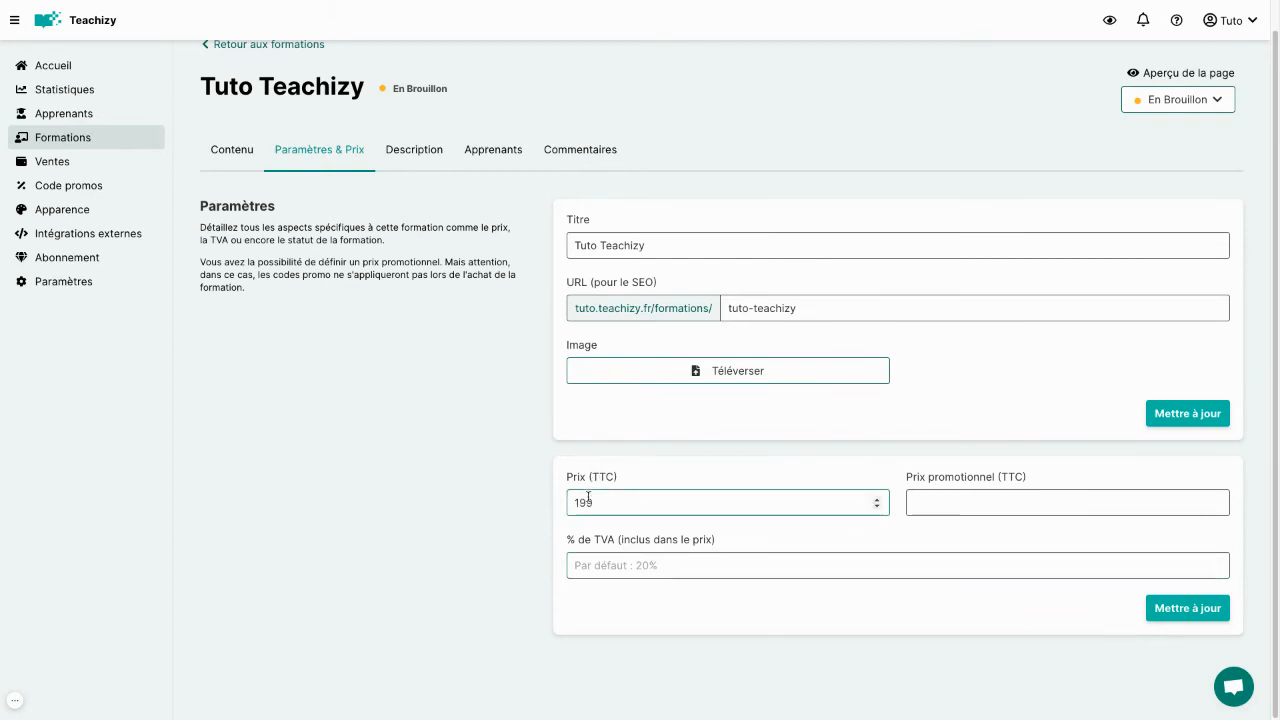
pyautogui.click(580, 565)
pyautogui.click(1166, 608)
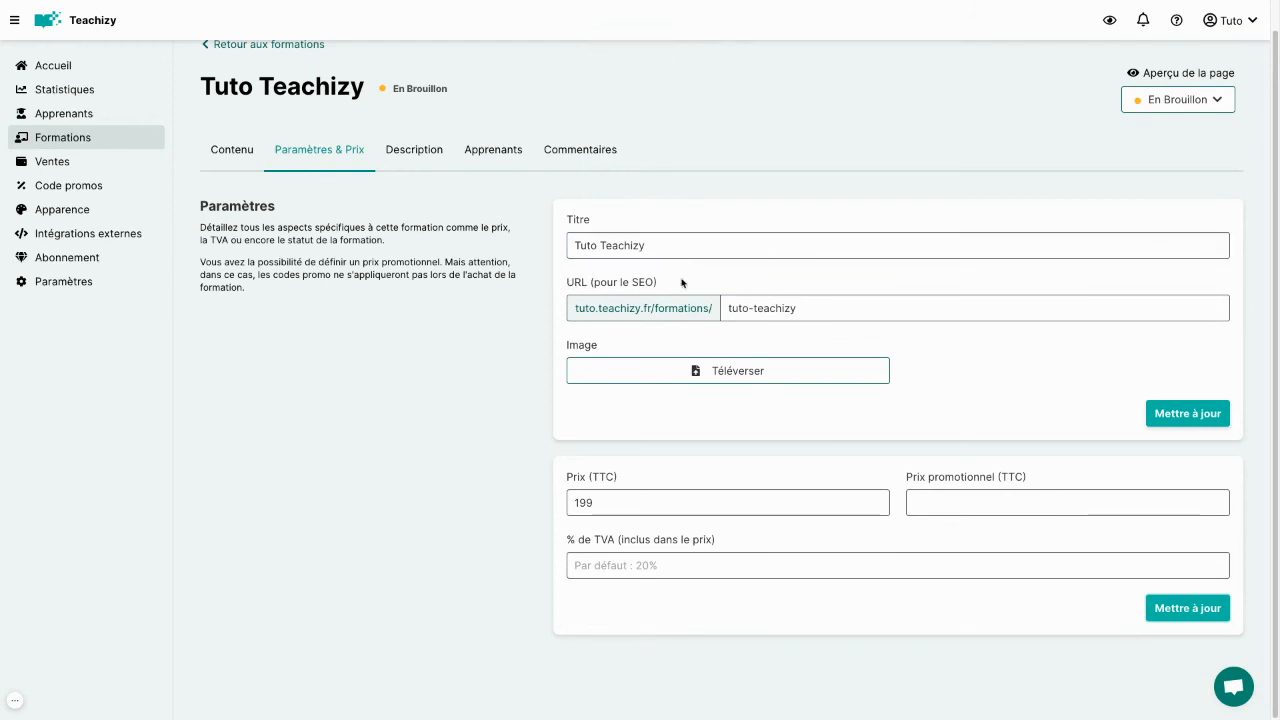
# Step: Upload logo_128px.png from the Logo folder as the course image and save the course settings
pyautogui.click(733, 375)
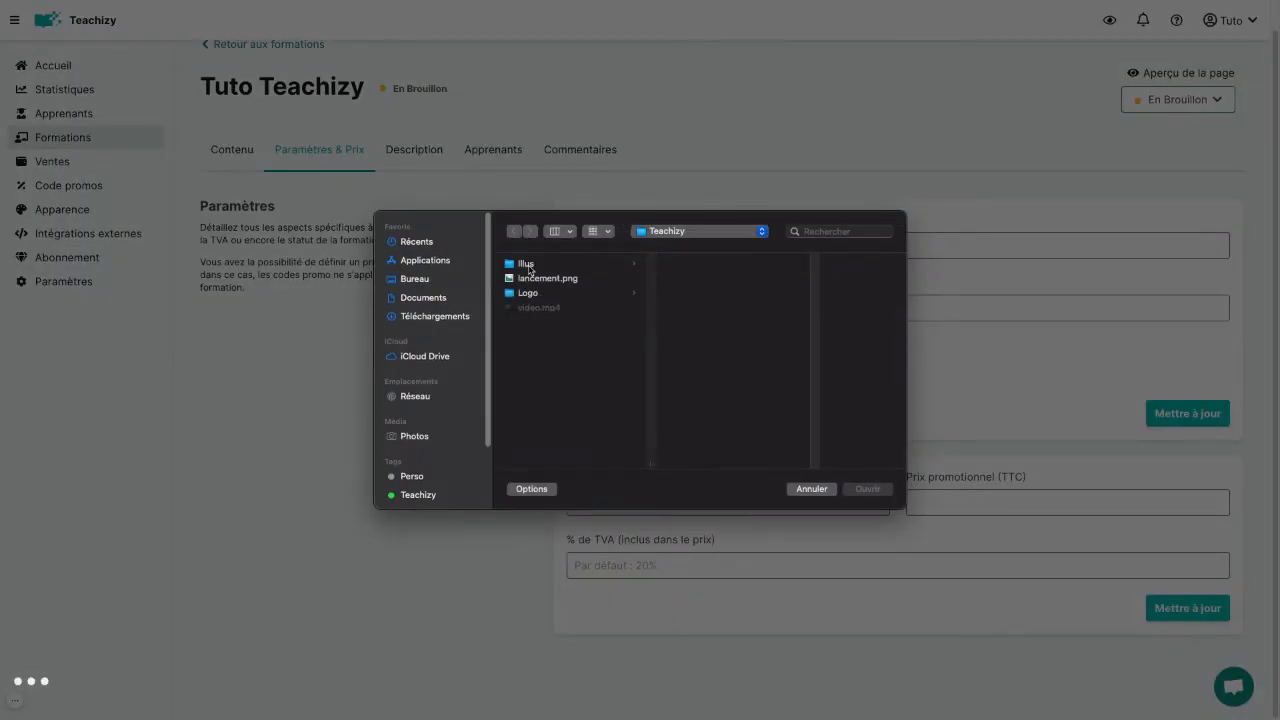
pyautogui.click(528, 264)
pyautogui.click(540, 294)
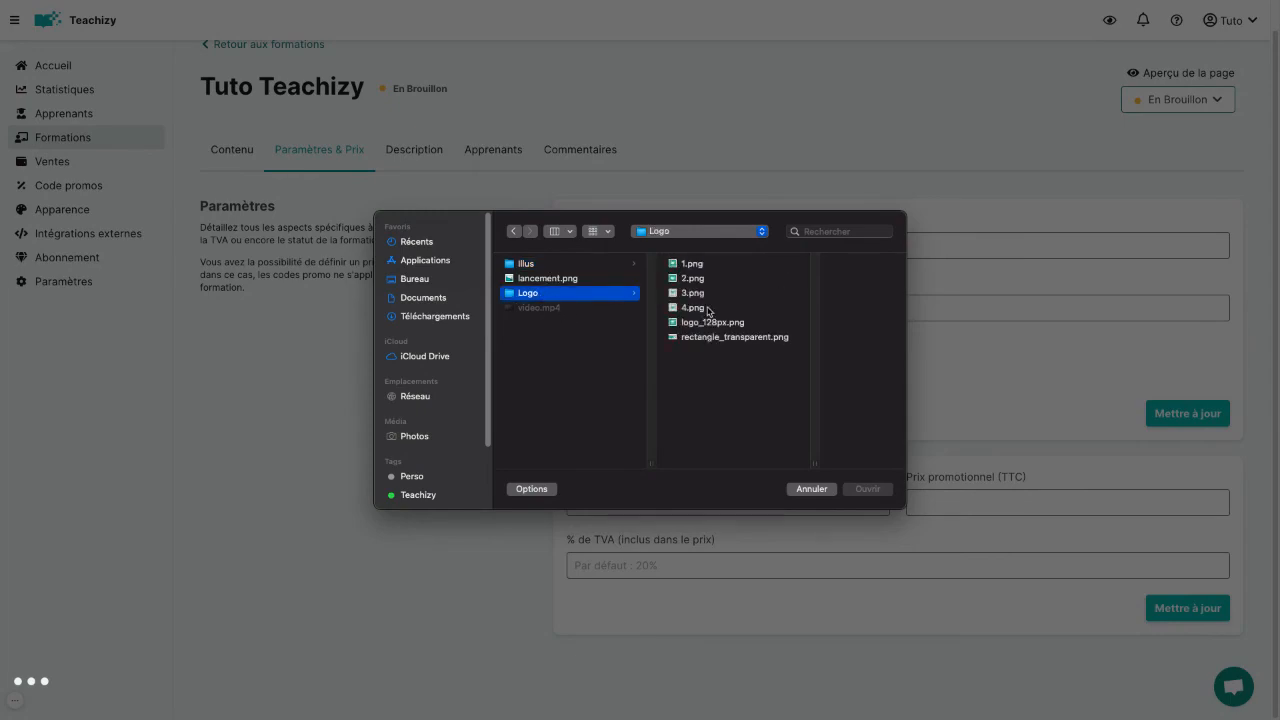
pyautogui.doubleClick(703, 323)
pyautogui.scroll(-3, 1000, 420)
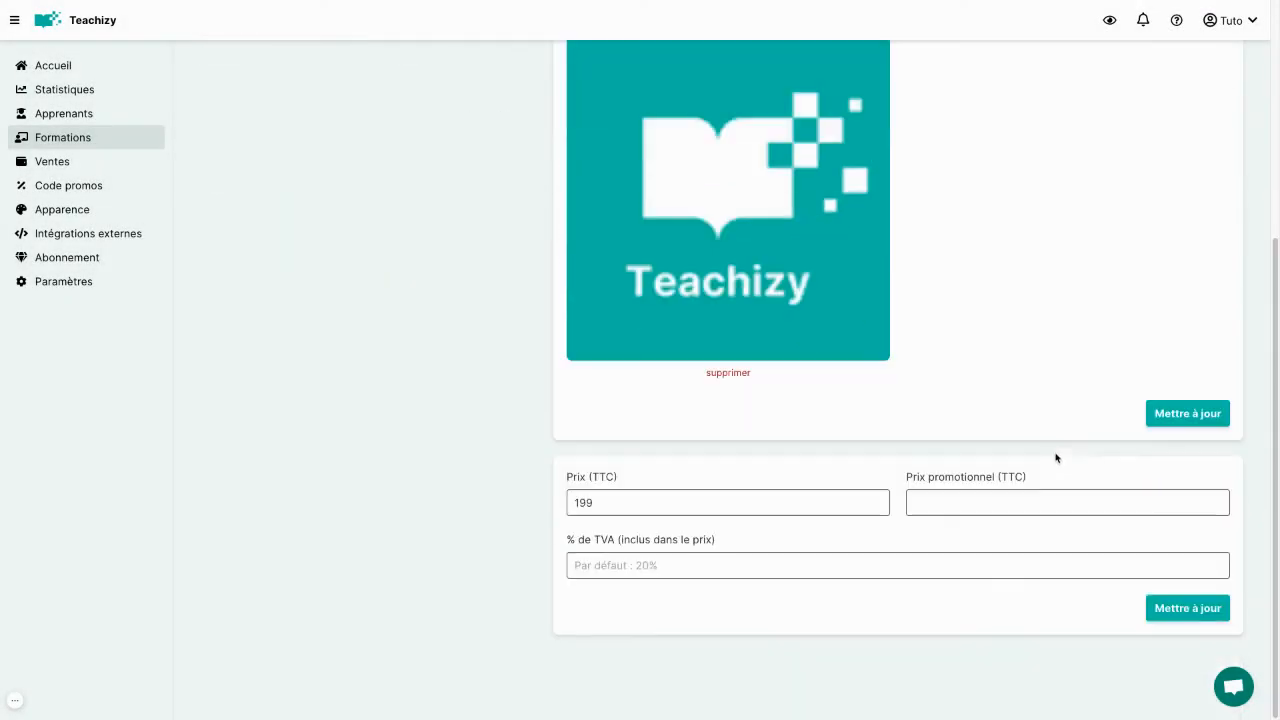
pyautogui.click(1180, 414)
# Step: Review the course's description section, including the short and long descriptions, objectives, target audience and prerequisites
pyautogui.scroll(3, 291, 243)
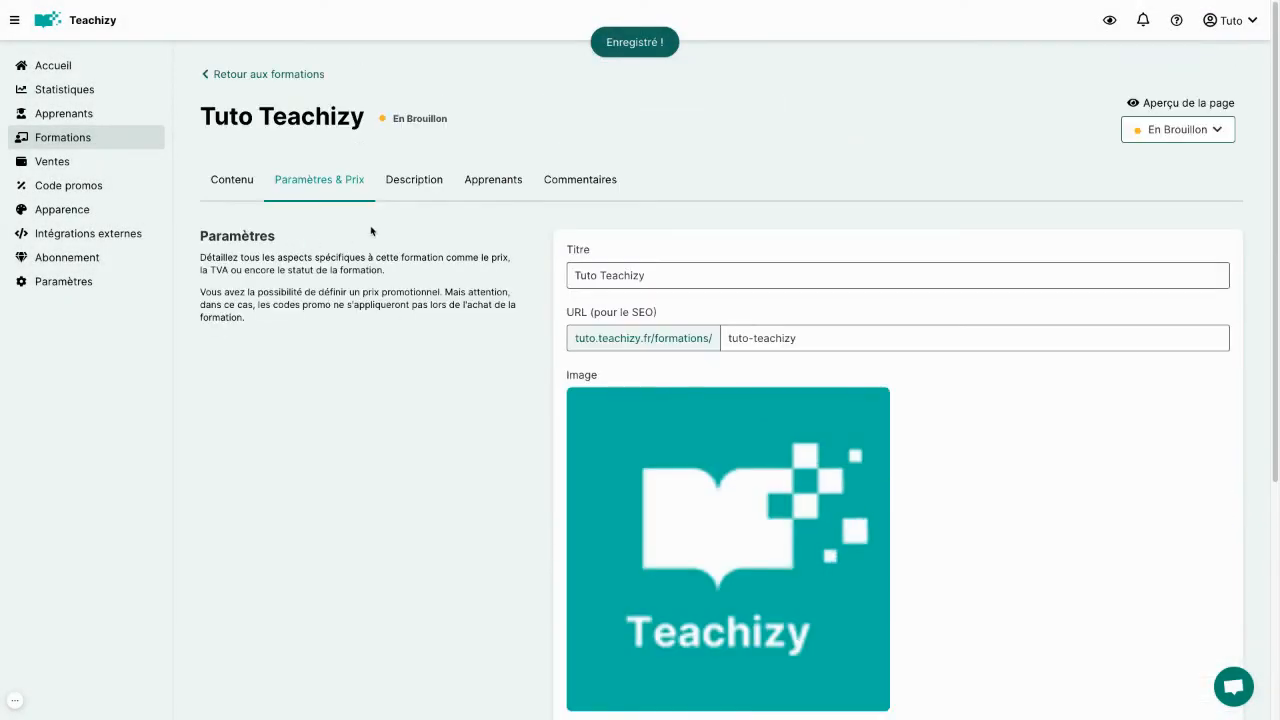
pyautogui.click(413, 181)
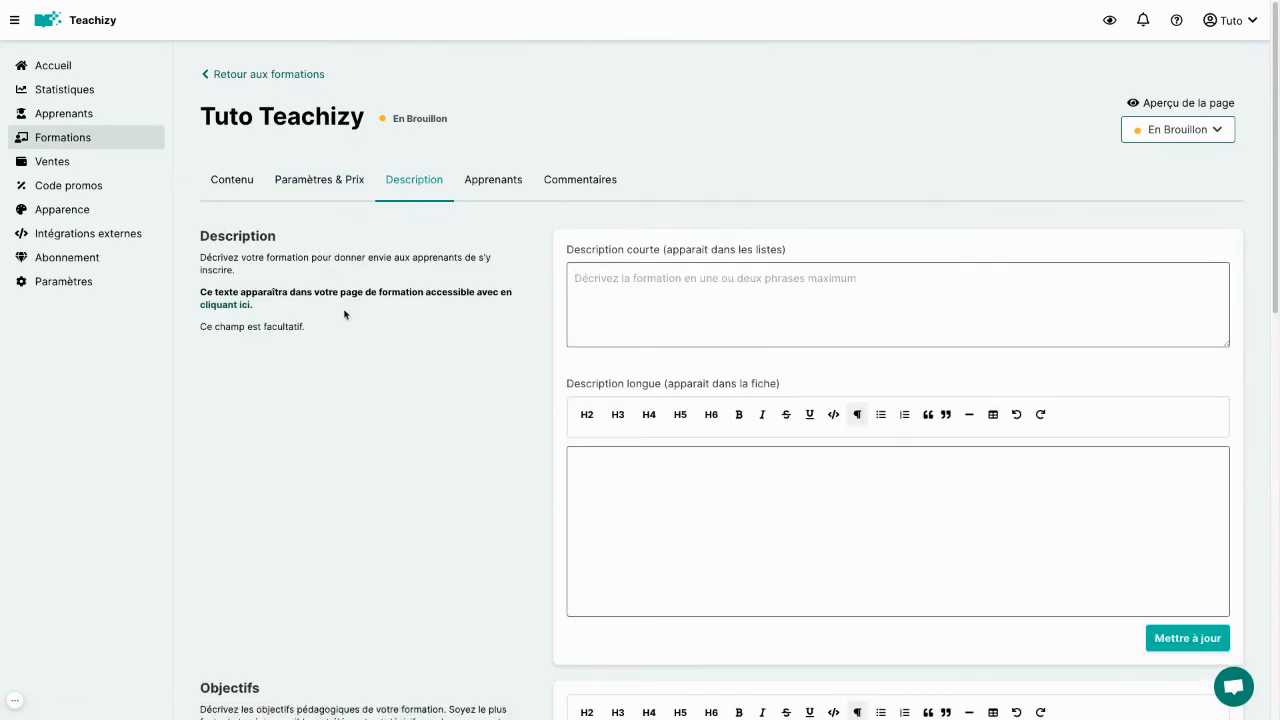
pyautogui.scroll(-6, 318, 291)
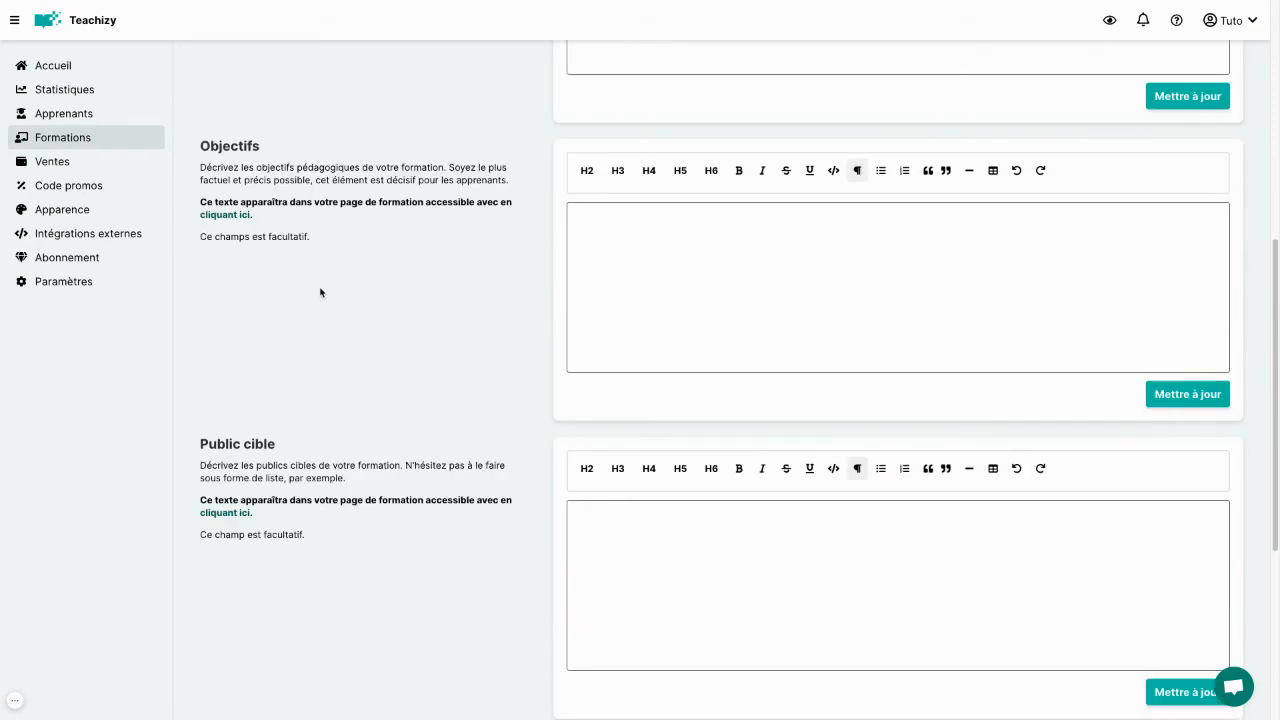
pyautogui.scroll(-2, 320, 292)
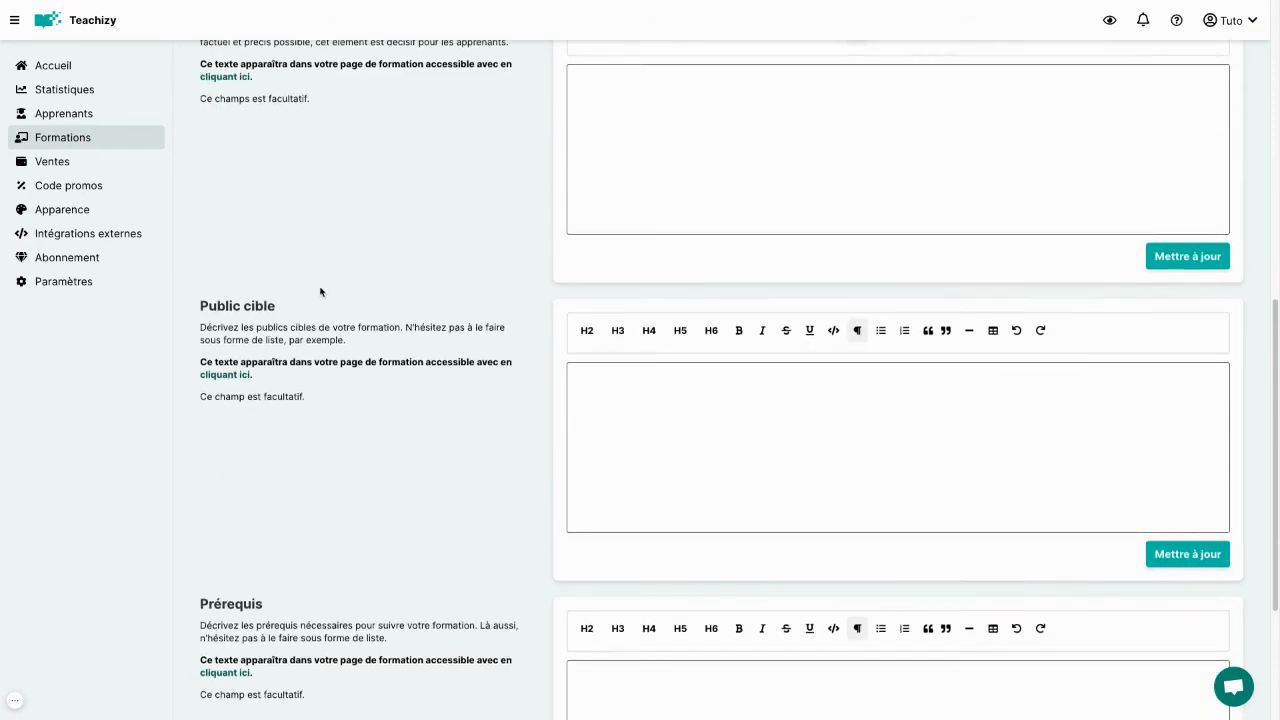
pyautogui.scroll(8, 320, 292)
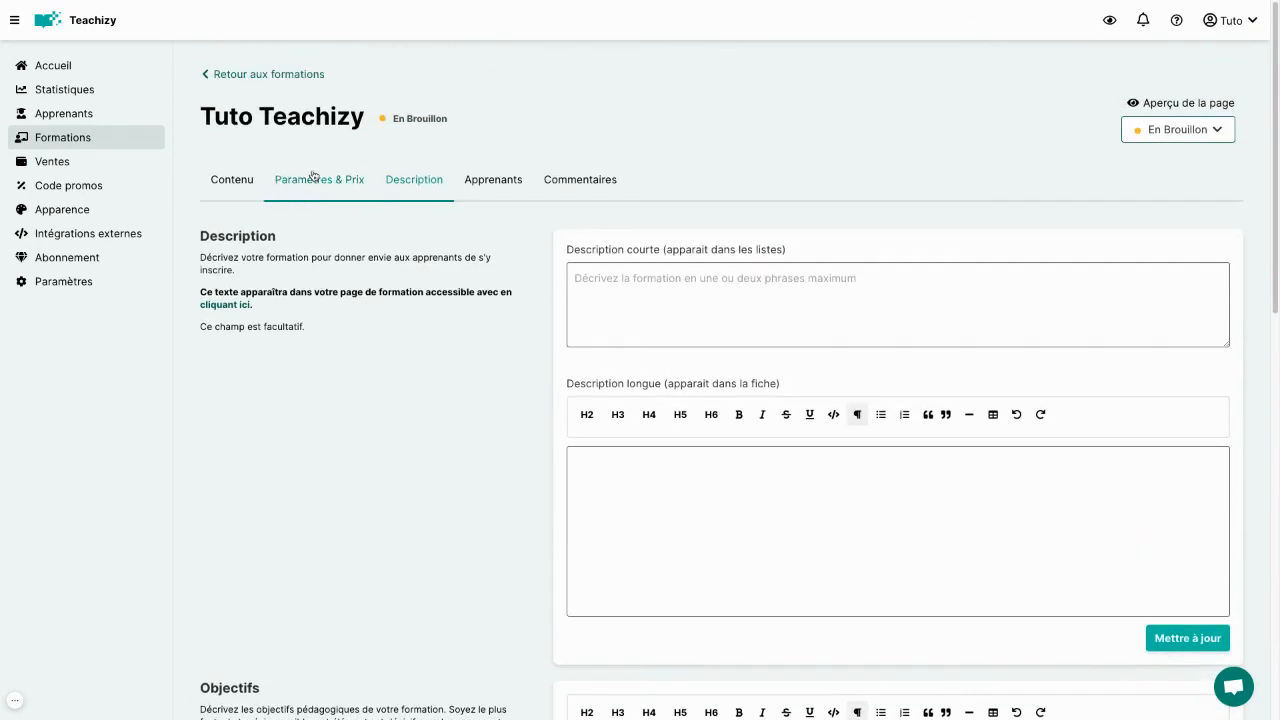
# Step: Return to the course list, open "Vue JS 2 : Reprenez le contrôle de vos interfaces", and examine its learners and comments
pyautogui.click(303, 75)
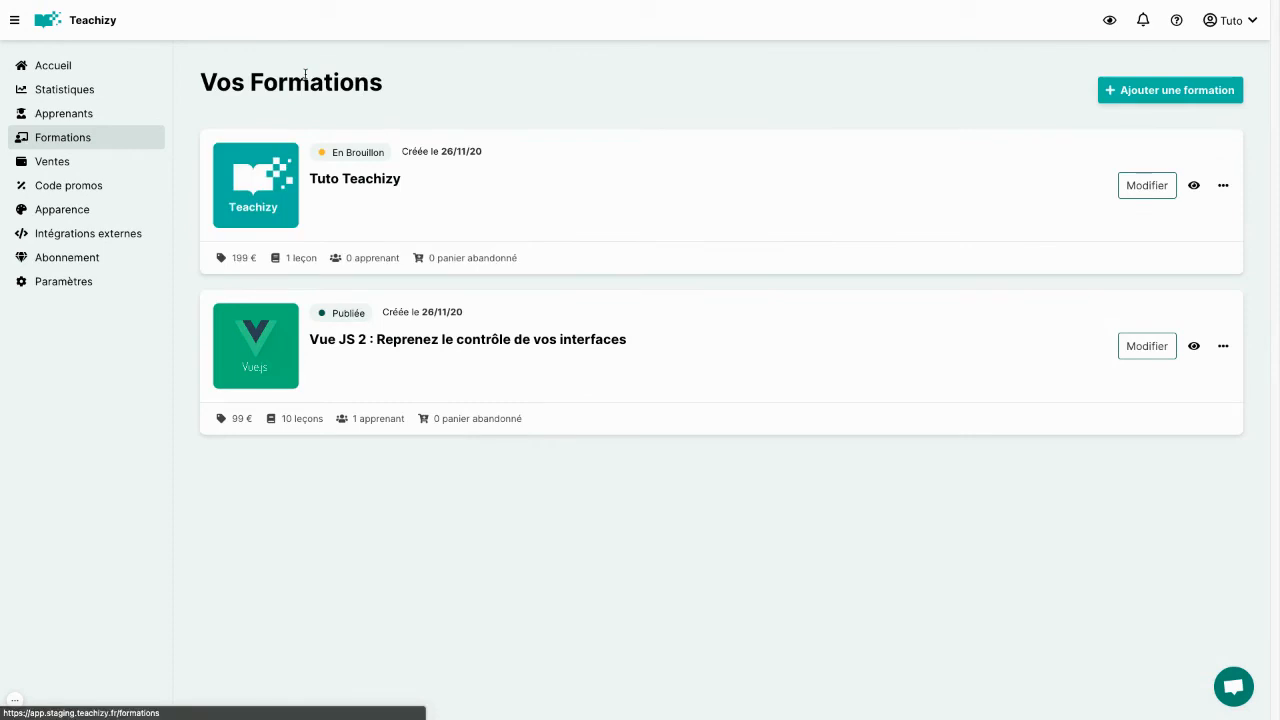
pyautogui.click(413, 342)
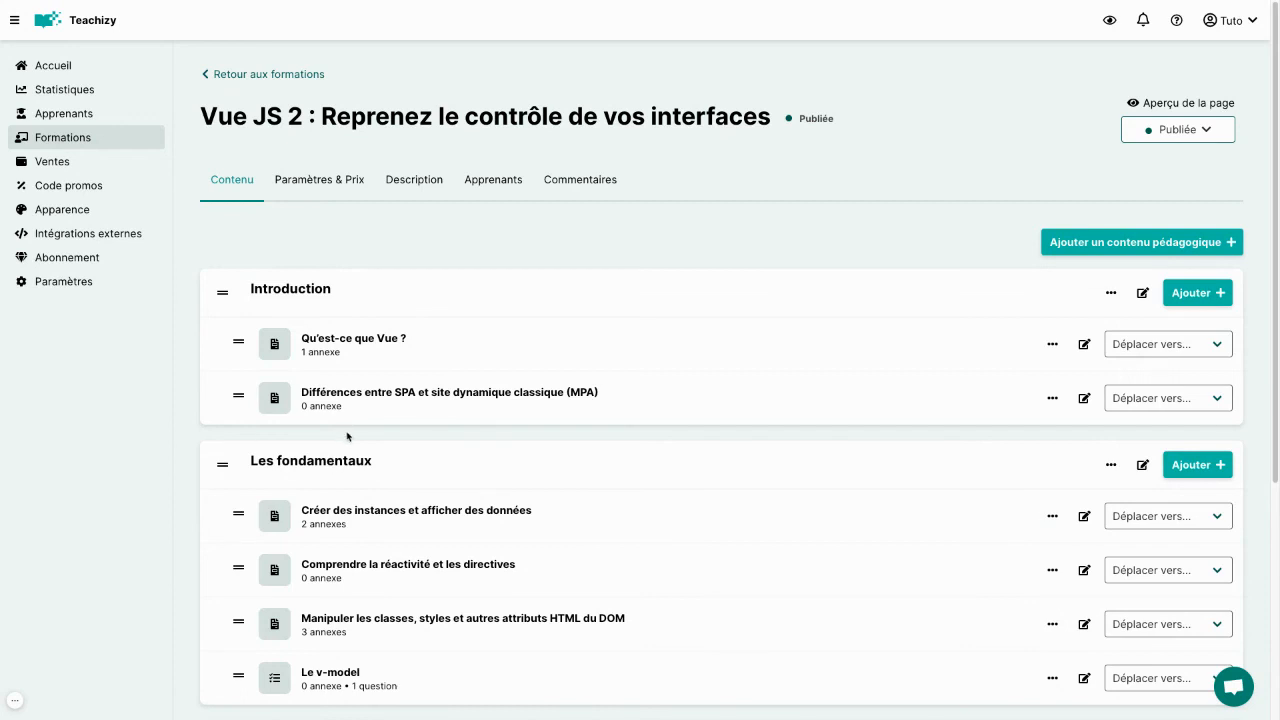
pyautogui.click(497, 184)
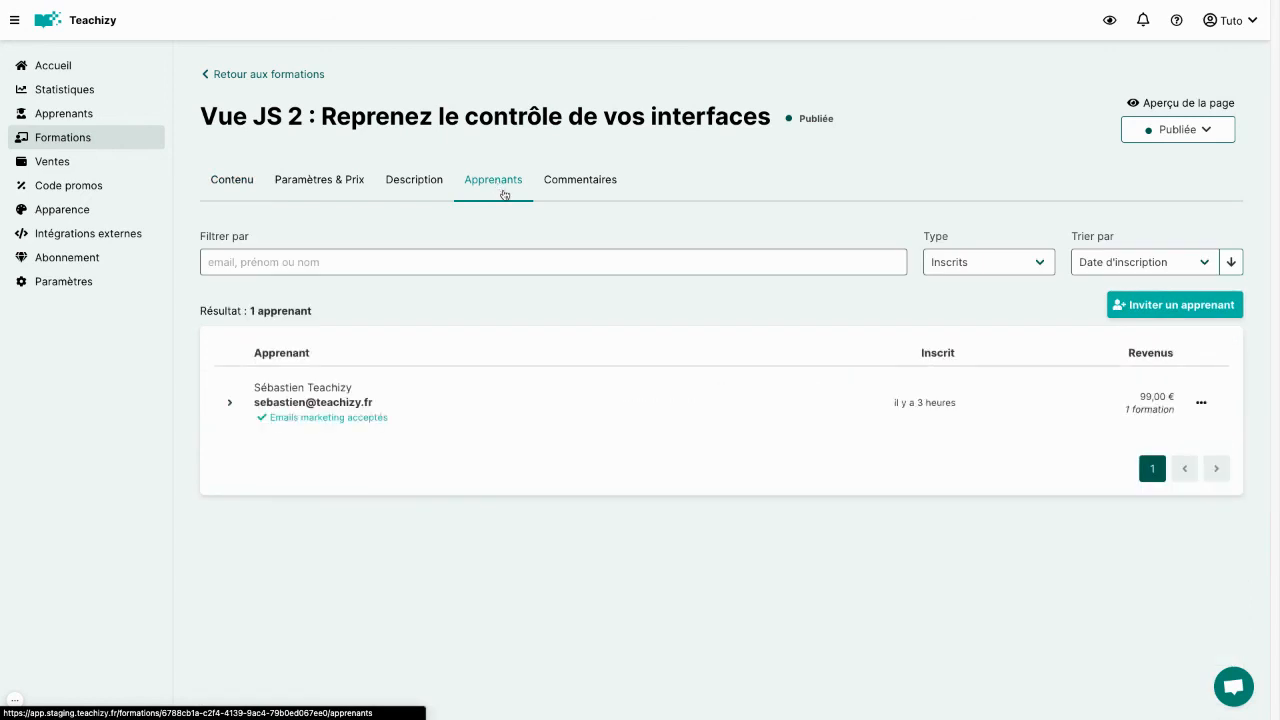
pyautogui.click(589, 183)
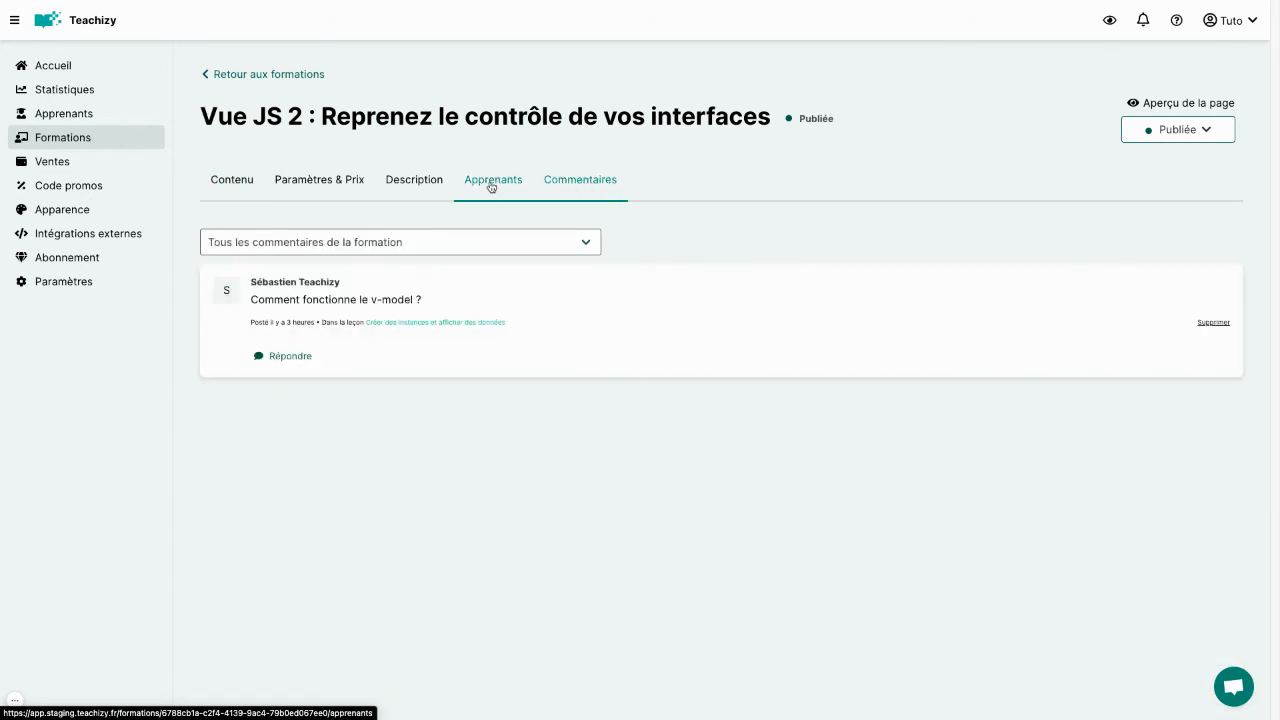